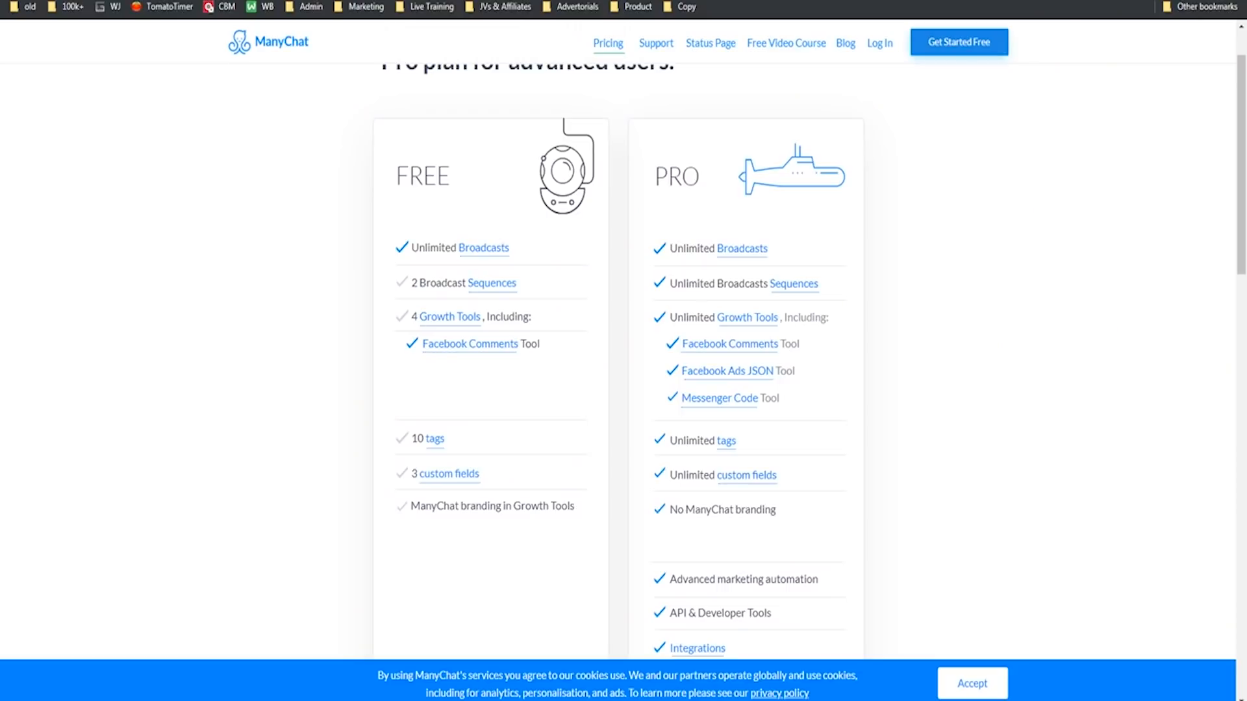
Step: Annotate the Free plan column — 2 broadcast sequences, Facebook Comments tool, 10 tags — then clear the annotations
drag(385, 195, 398, 511)
mouse_move(392, 114)
mouse_down()
mouse_move(580, 543)
mouse_move(602, 117)
mouse_move(392, 98)
mouse_up()
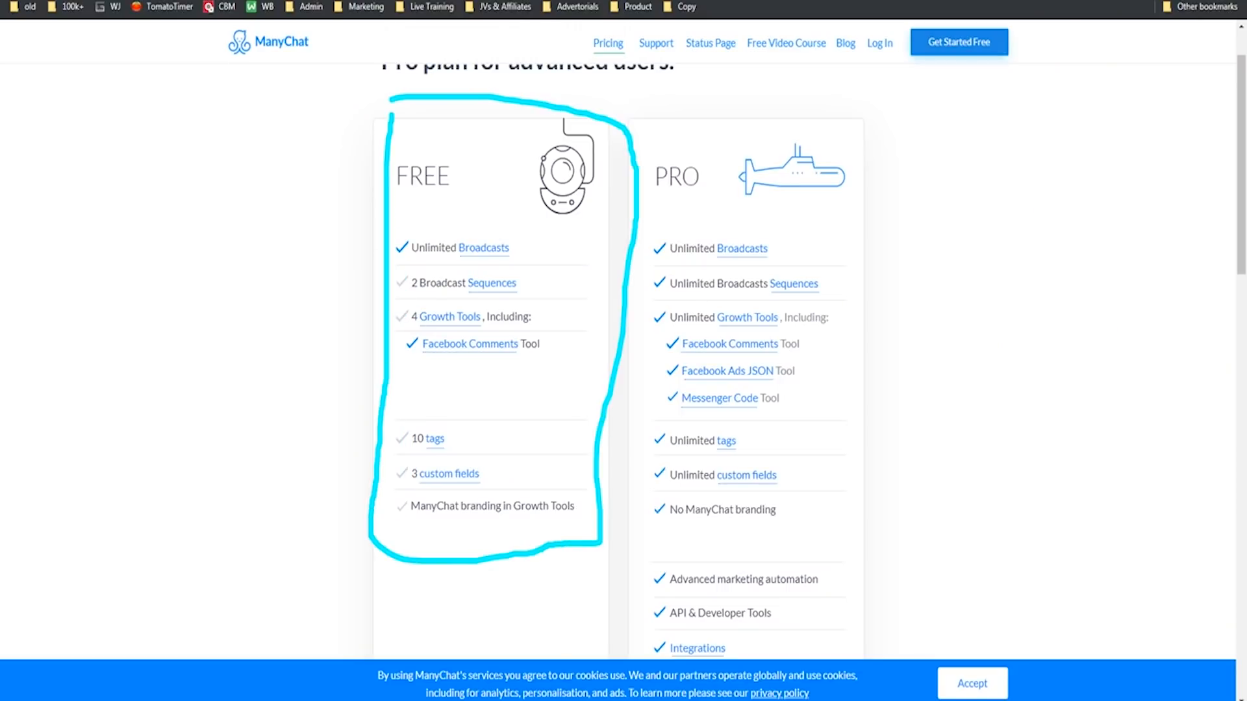
mouse_move(269, 291)
mouse_down()
mouse_move(390, 288)
mouse_move(361, 317)
mouse_up()
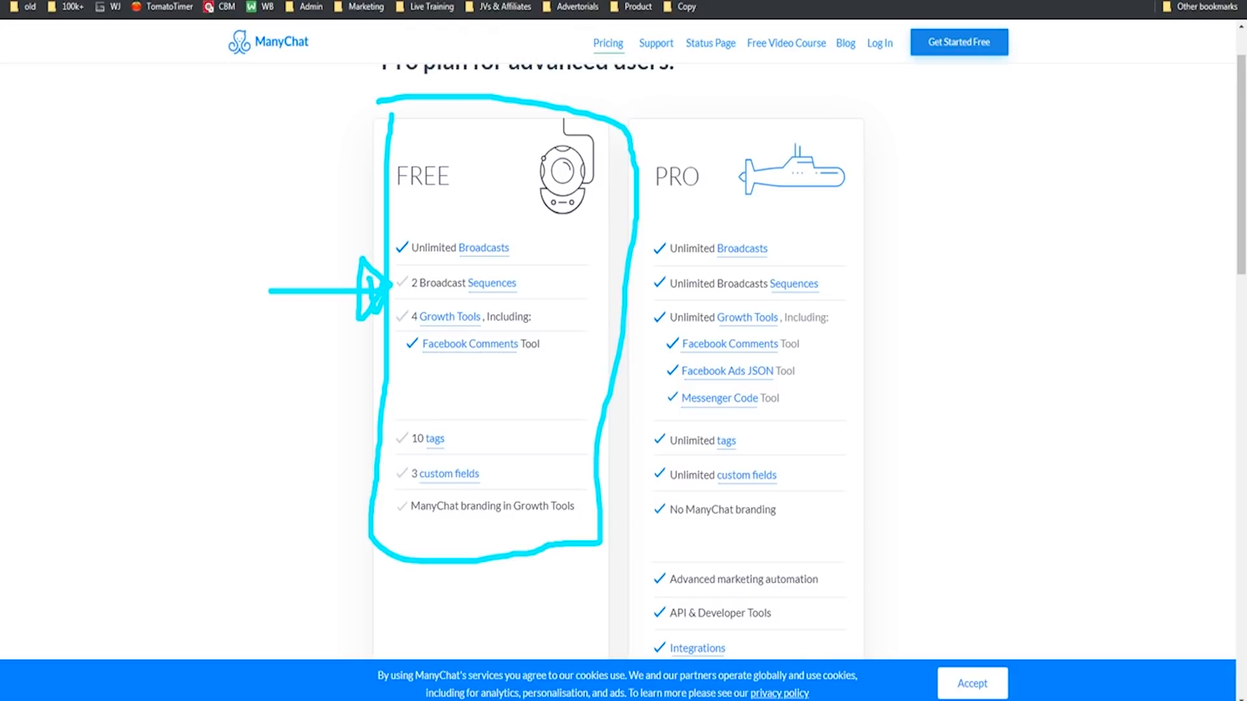
mouse_move(291, 382)
mouse_down()
mouse_move(390, 331)
mouse_move(380, 370)
mouse_up()
mouse_move(302, 448)
mouse_down()
mouse_move(464, 368)
mouse_move(419, 369)
mouse_up()
mouse_move(420, 368)
mouse_down()
mouse_move(454, 409)
mouse_move(507, 438)
mouse_up()
key(e)
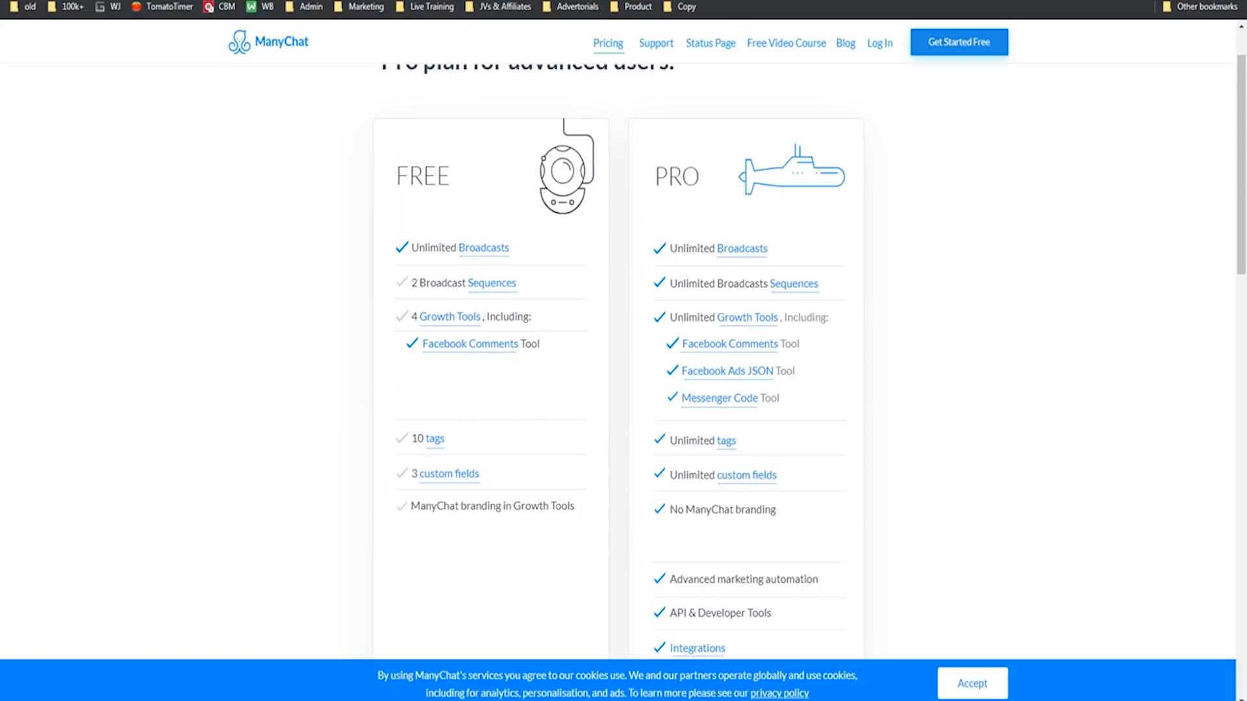
scroll(624, 351, up, 1)
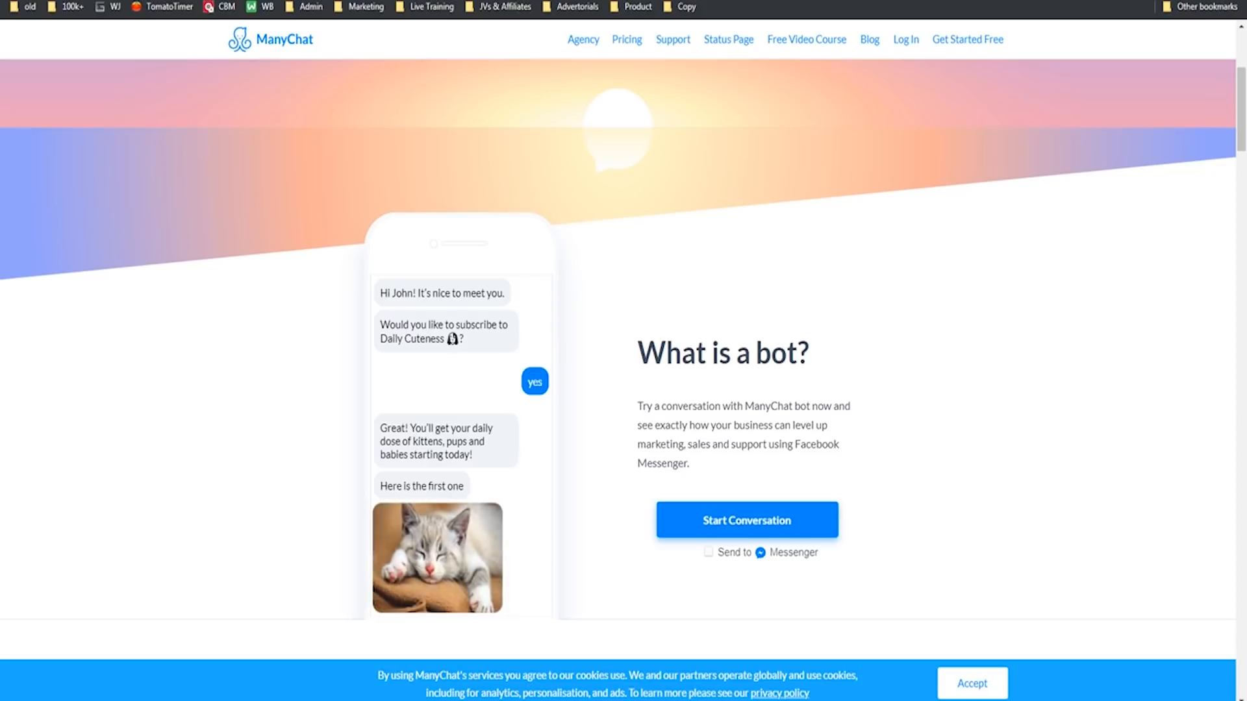
scroll(796, 275, down, 5)
scroll(796, 276, down, 5)
scroll(796, 276, down, 5)
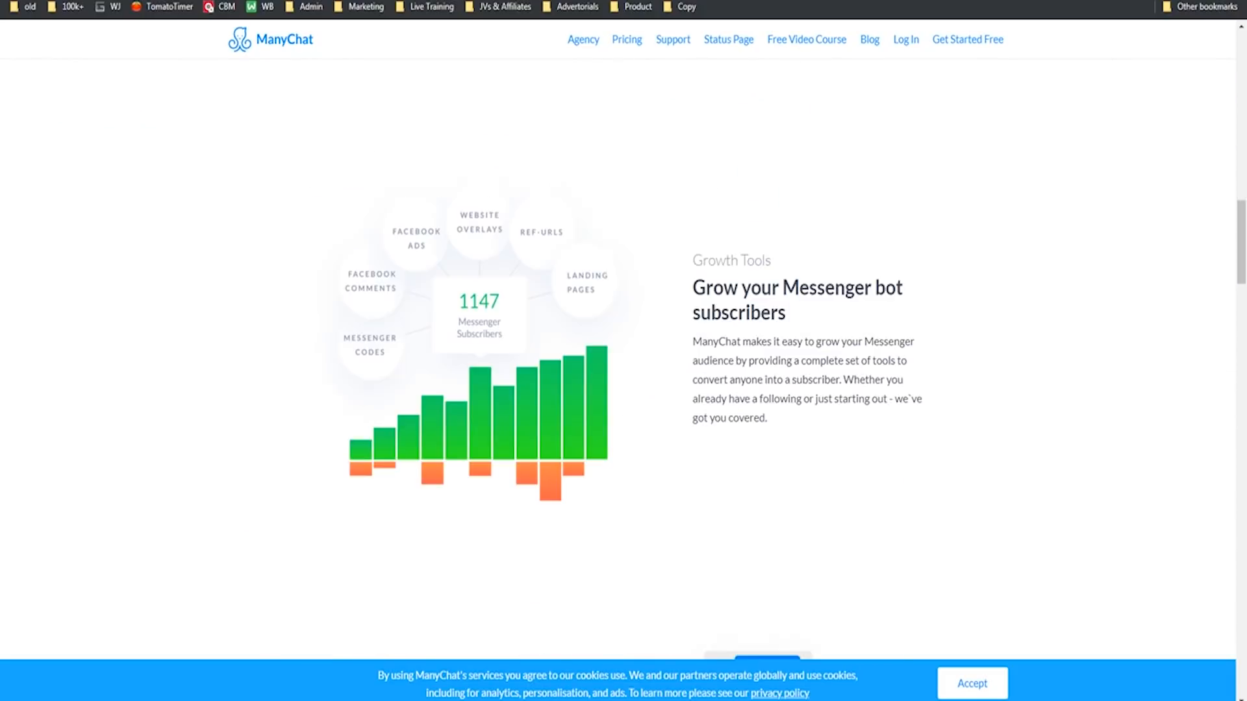
scroll(796, 276, up, 6)
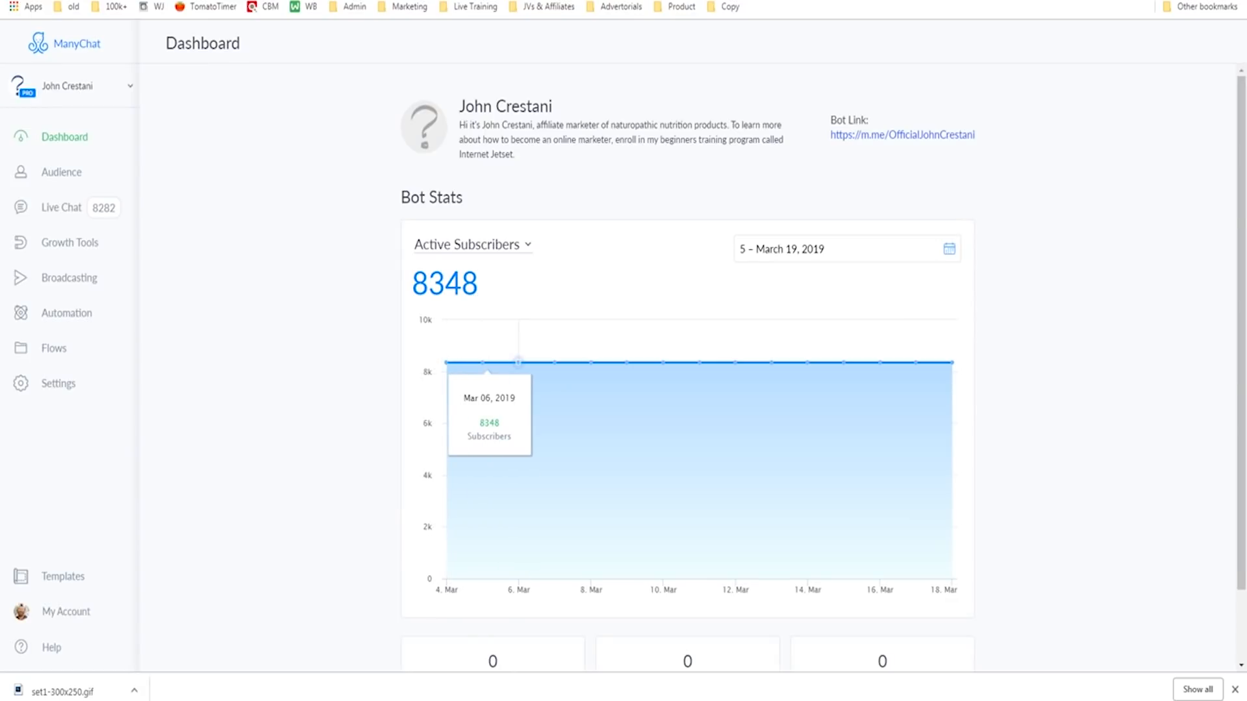
Step: Highlight the Active Subscribers count and the Automation section, clearing the annotations afterwards
drag(401, 239, 336, 207)
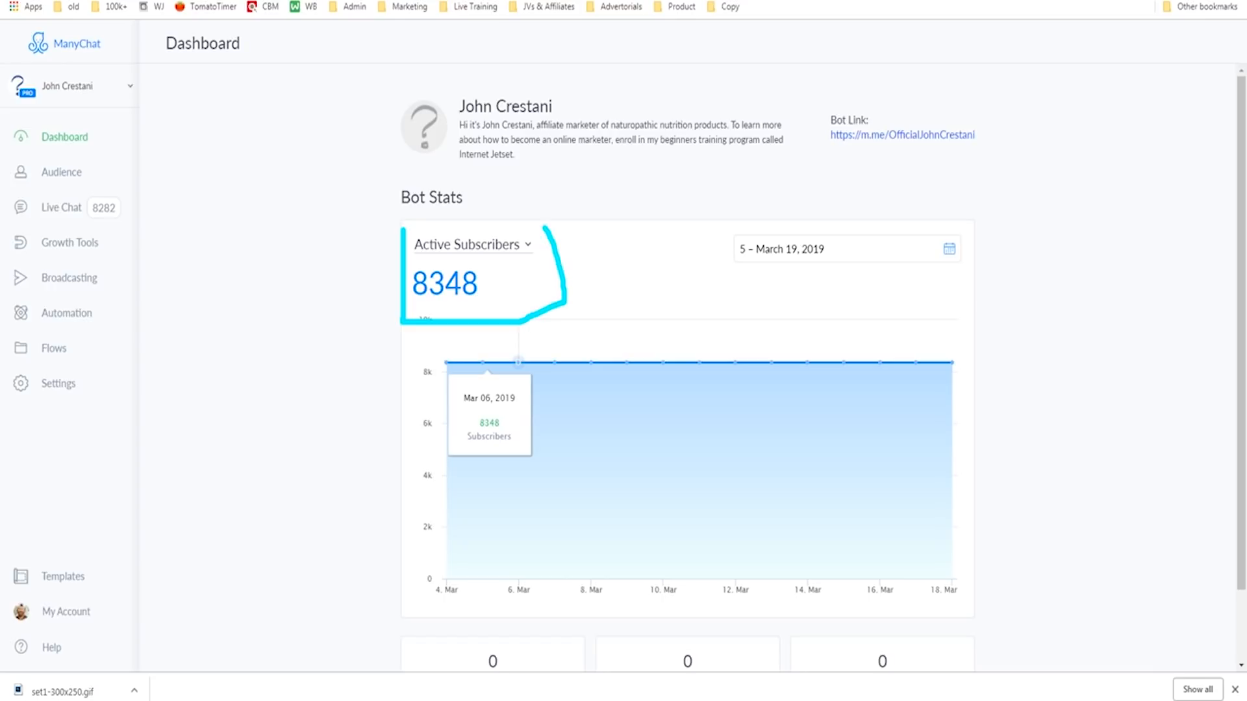
mouse_move(226, 257)
mouse_down()
mouse_move(488, 284)
mouse_move(337, 273)
mouse_move(352, 312)
mouse_up()
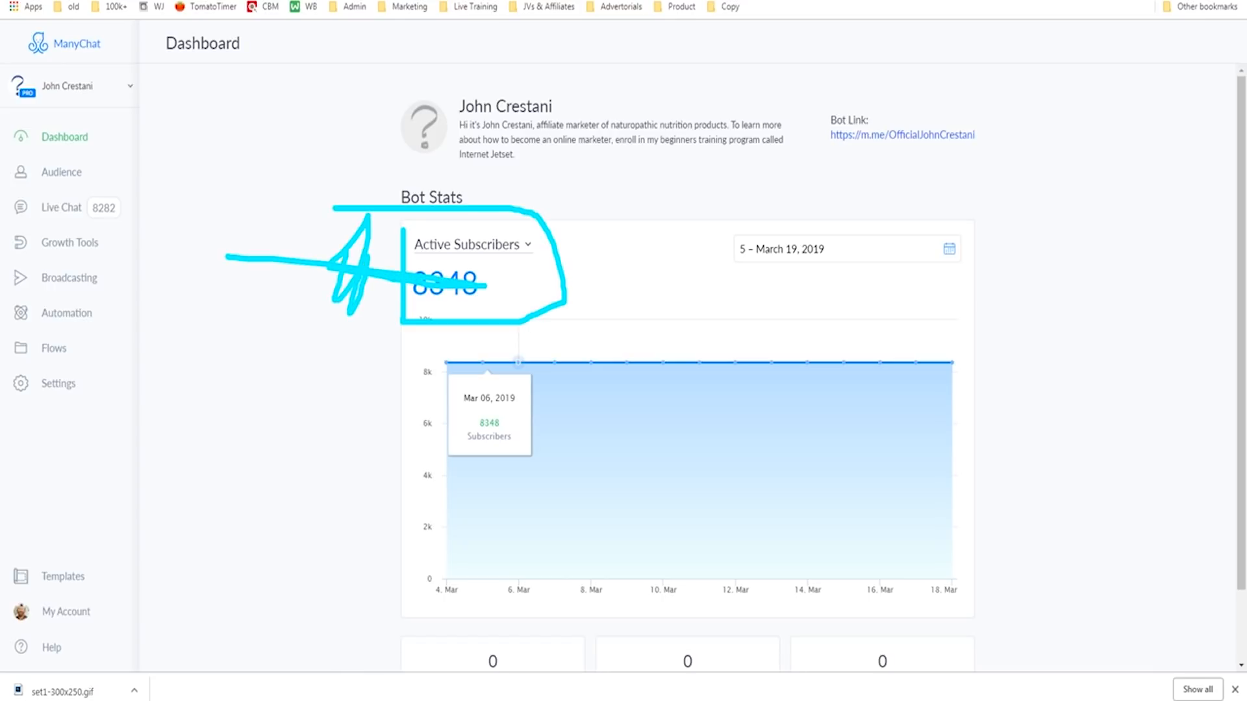
key(Escape)
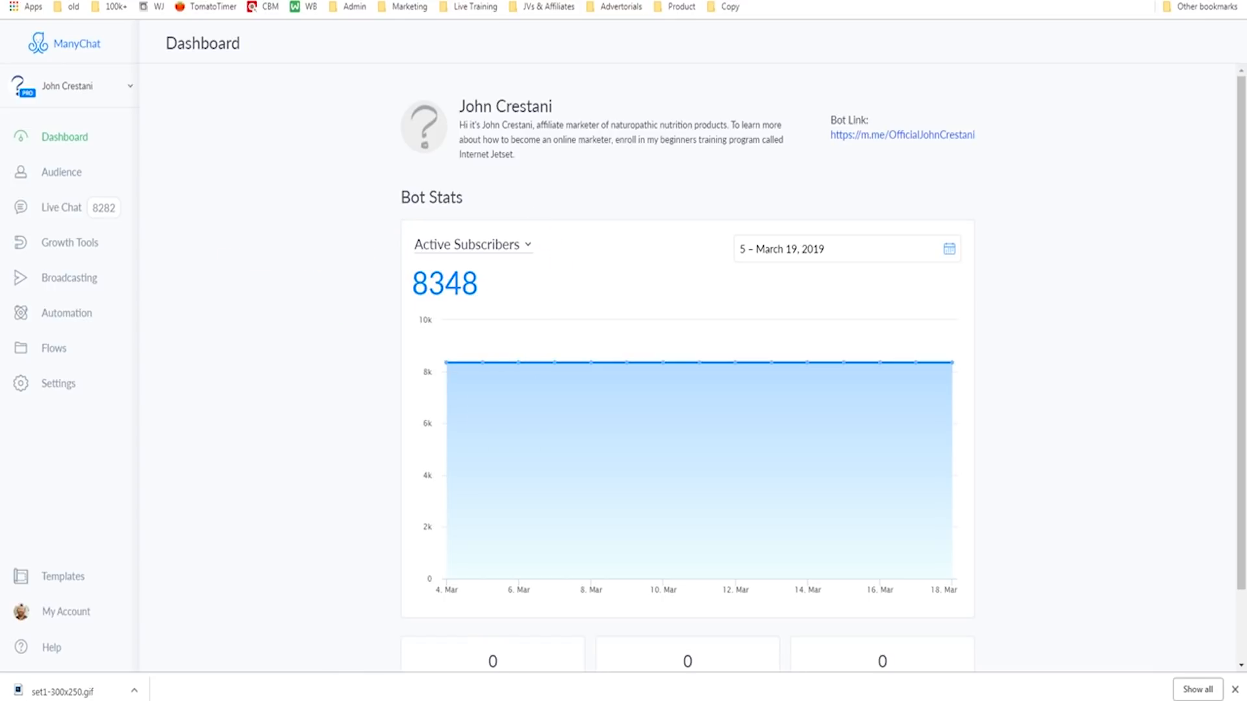
mouse_move(5, 312)
mouse_down()
mouse_move(127, 293)
mouse_move(30, 293)
mouse_up()
key(Escape)
drag(179, 271, 102, 300)
drag(102, 301, 123, 257)
key(Escape)
Step: Show the Main Menu button list with click counts and move on to the Welcome Message flow
click(67, 313)
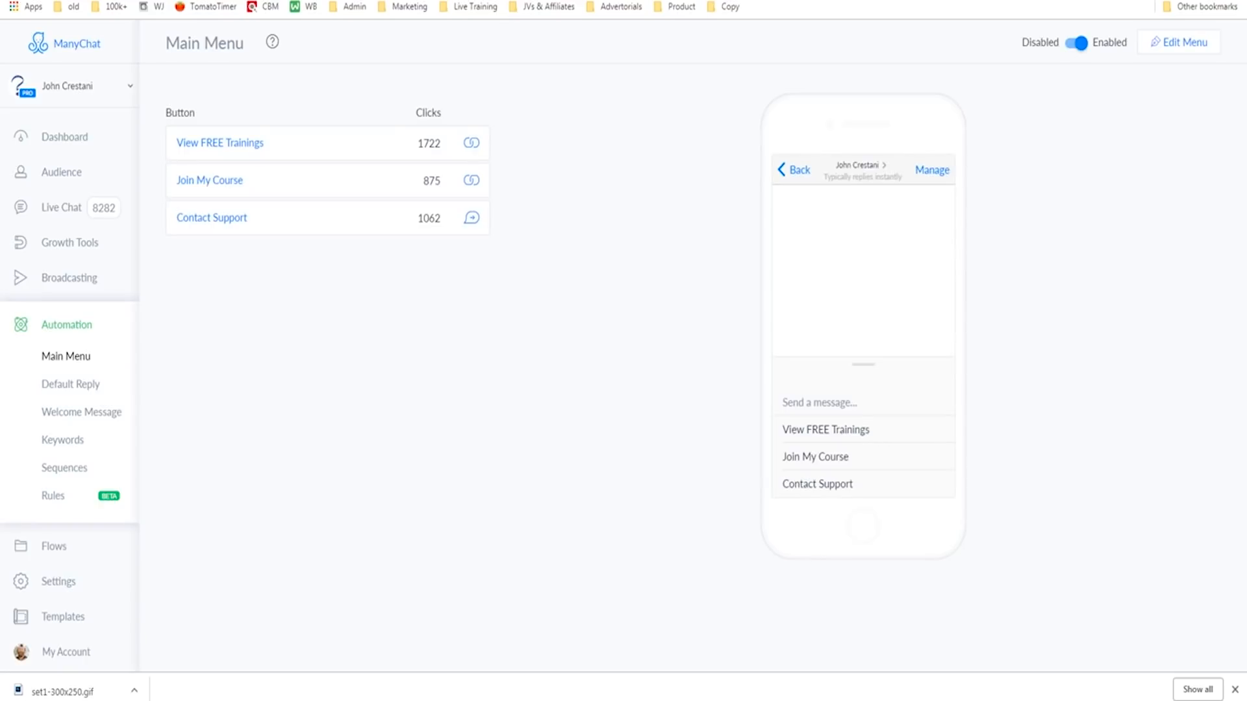
mouse_move(149, 84)
mouse_down()
mouse_move(150, 232)
mouse_move(156, 89)
mouse_up()
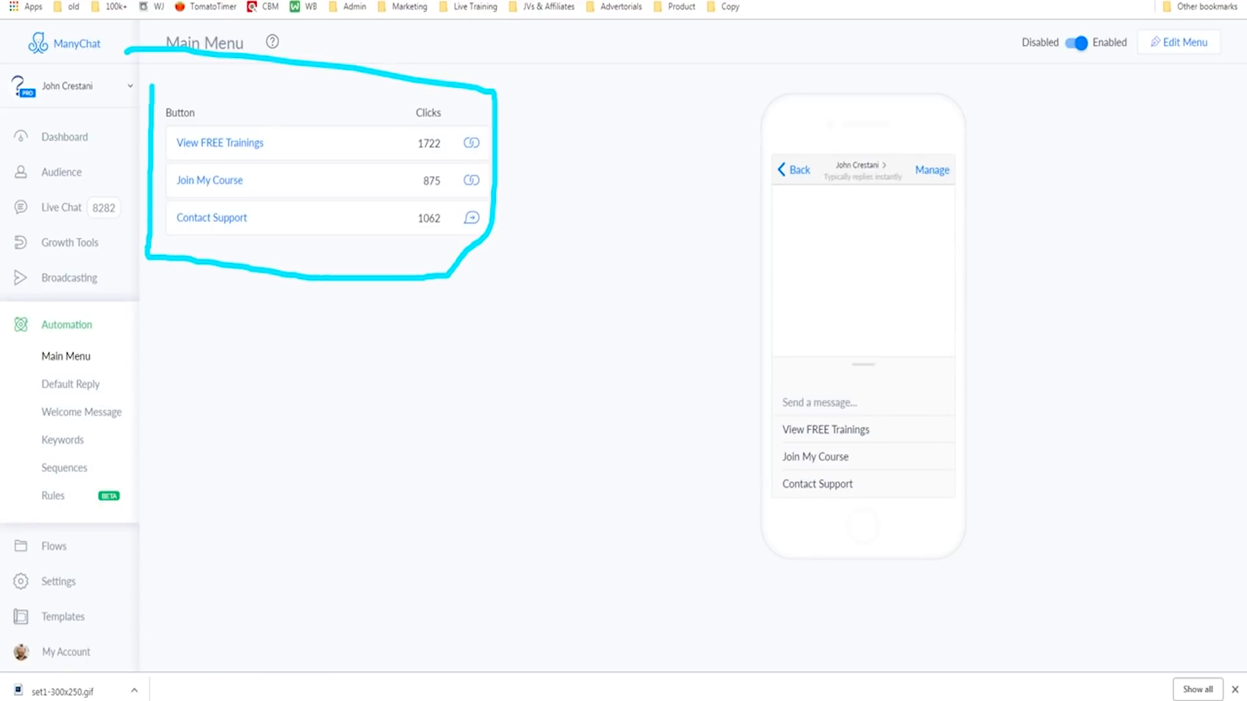
key(Escape)
mouse_move(27, 387)
mouse_down()
mouse_move(146, 398)
mouse_move(185, 444)
mouse_up()
drag(296, 339, 185, 409)
drag(180, 338, 234, 454)
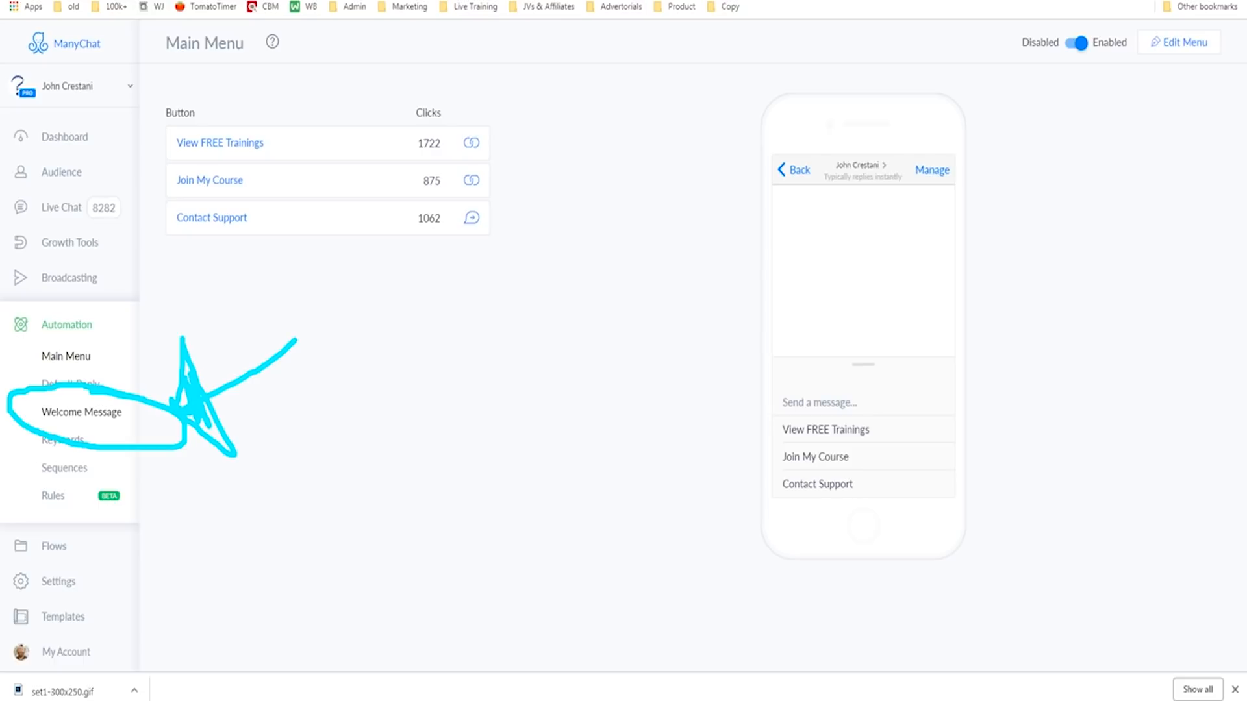
key(Escape)
click(81, 411)
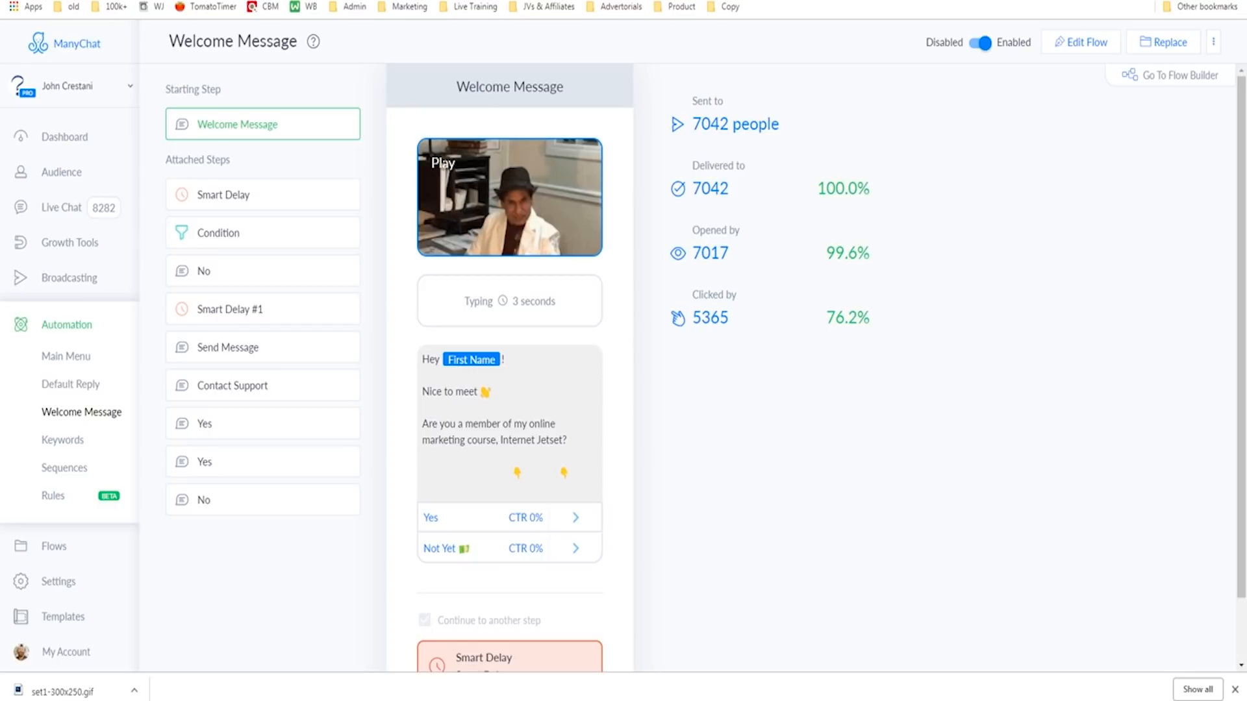
Step: Switch the Welcome Message flow into Edit Flow mode
right_click(568, 221)
key(Escape)
scroll(510, 341, down, 1)
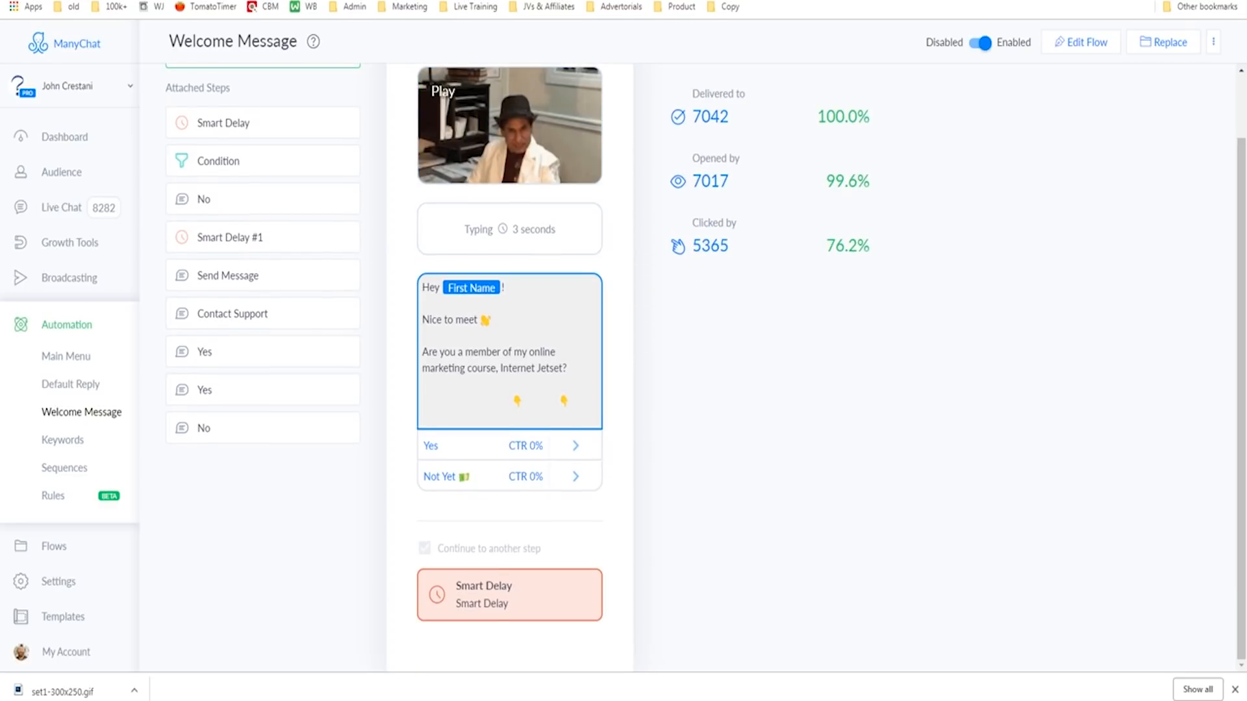
scroll(509, 341, up, 1)
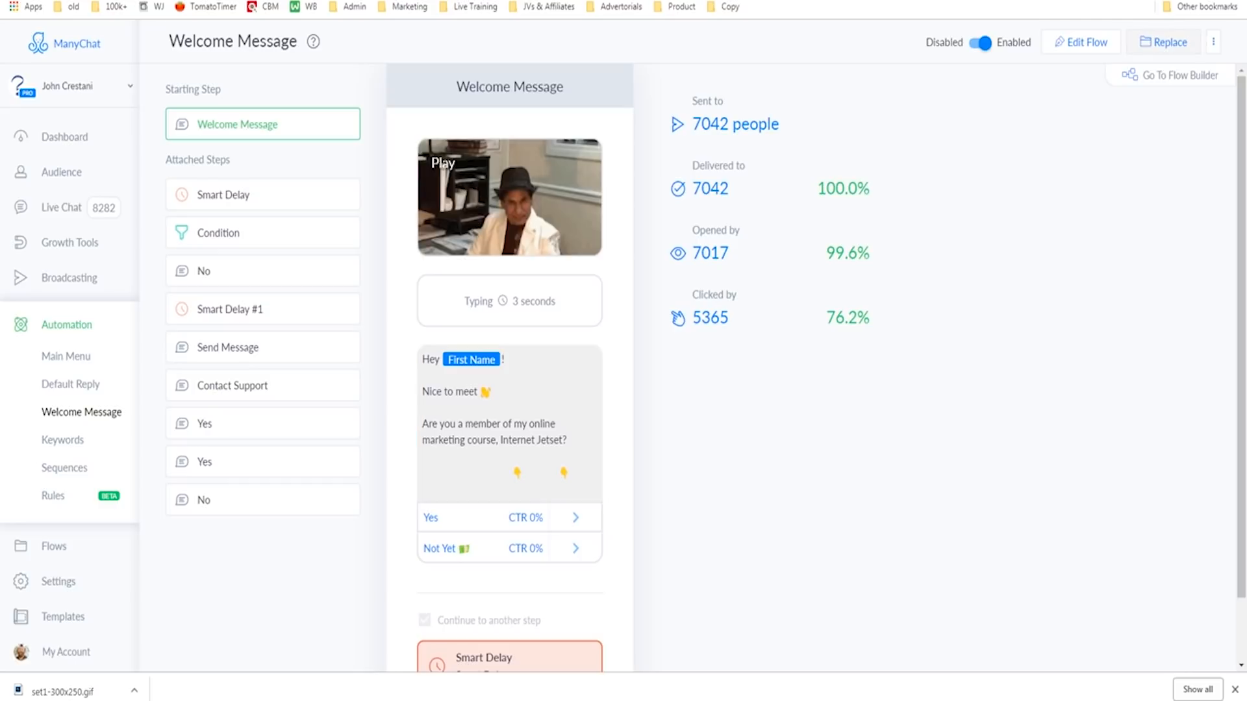
click(1082, 42)
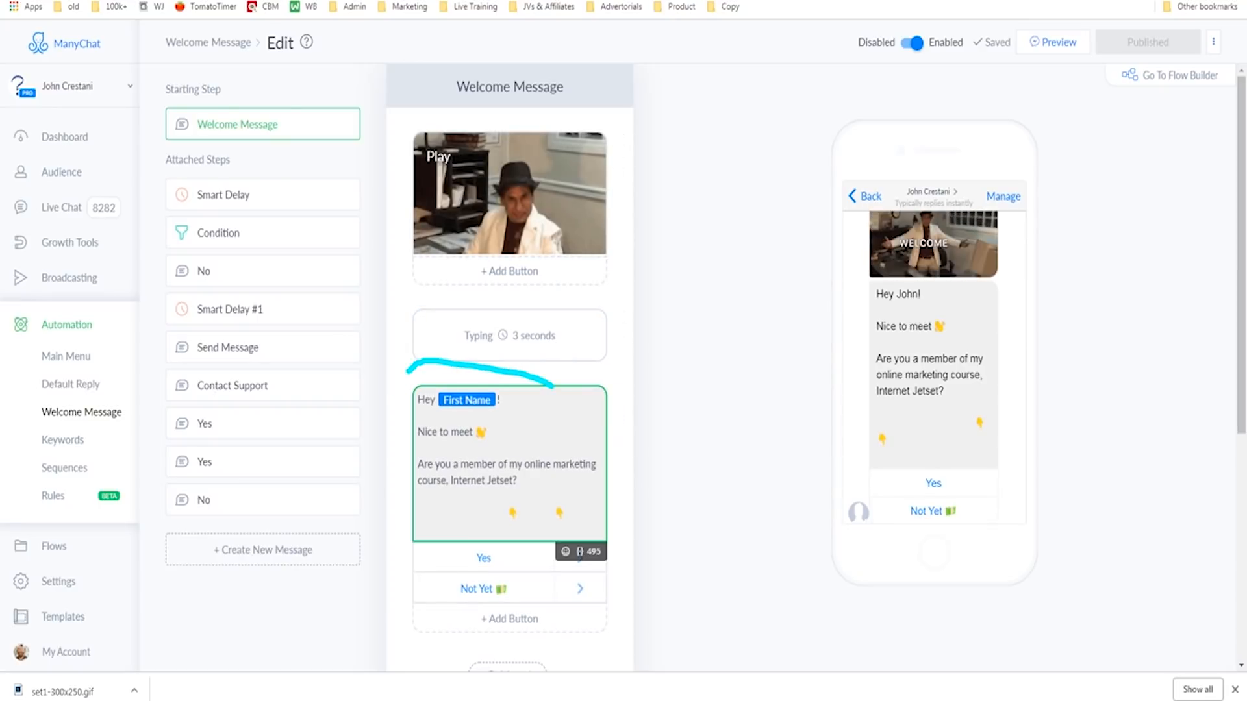
Step: Change the greeting variable to Last Name and insert First Name after 'Hey'
click(469, 400)
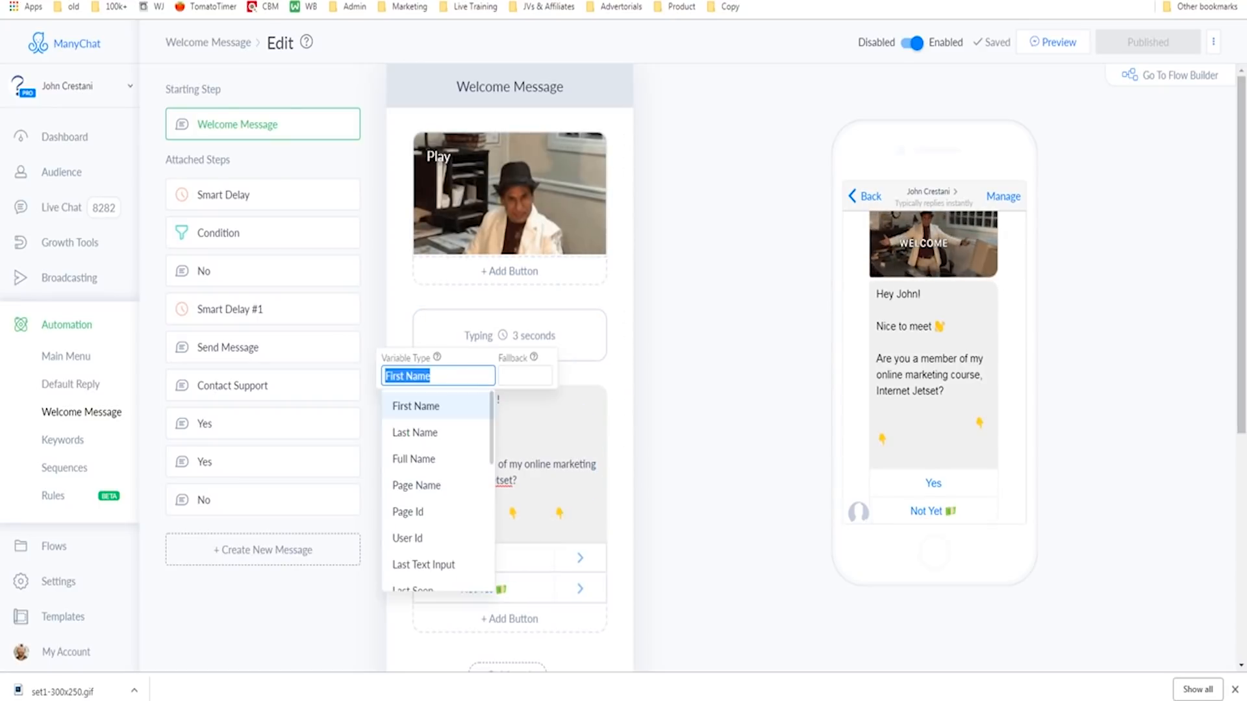
click(413, 431)
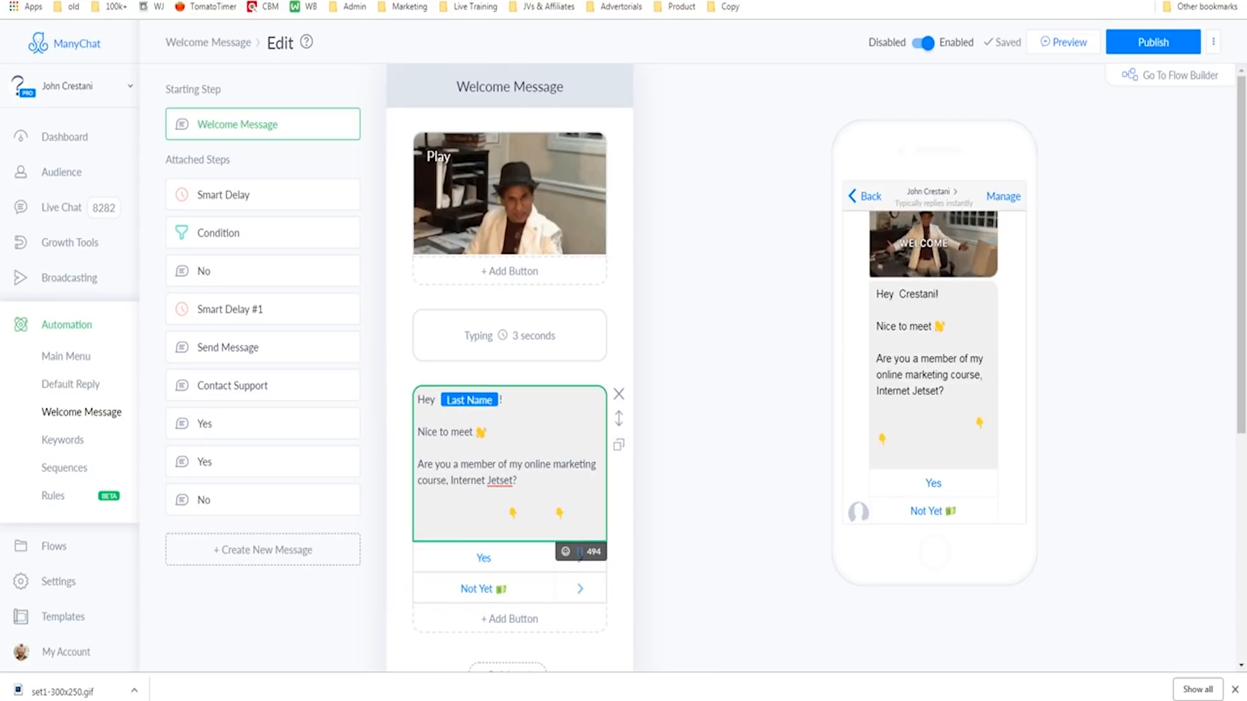
click(579, 551)
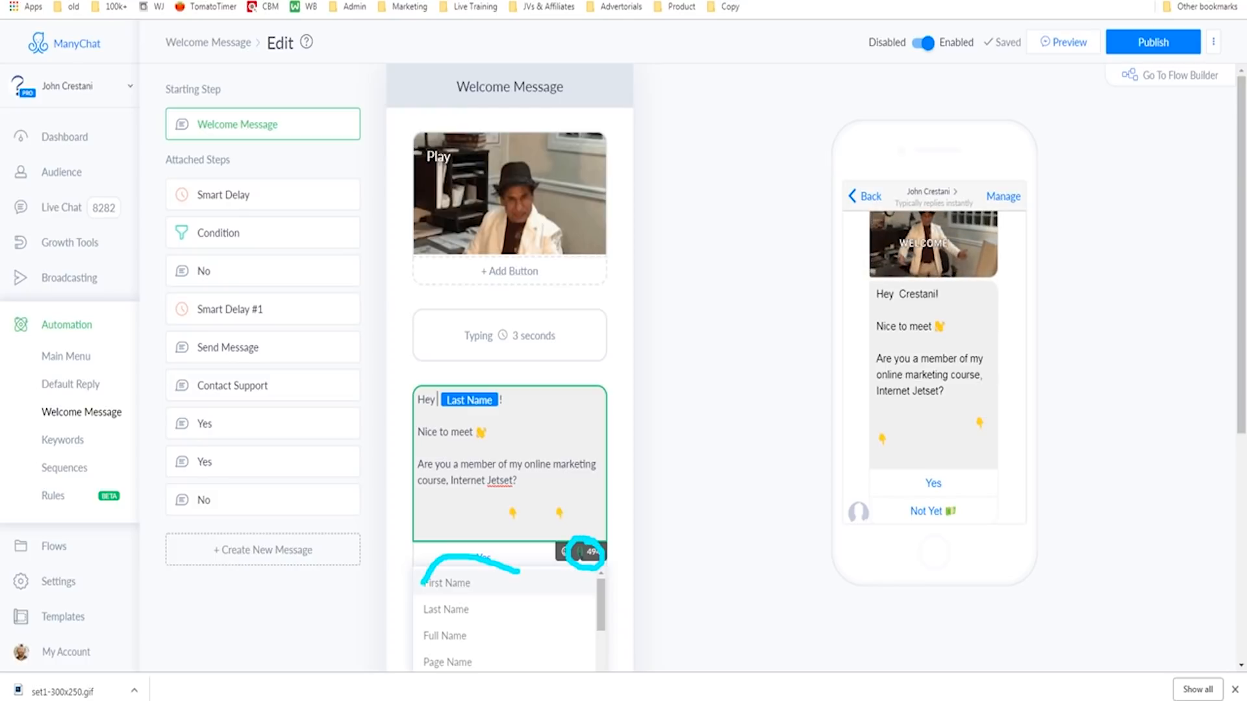
click(446, 583)
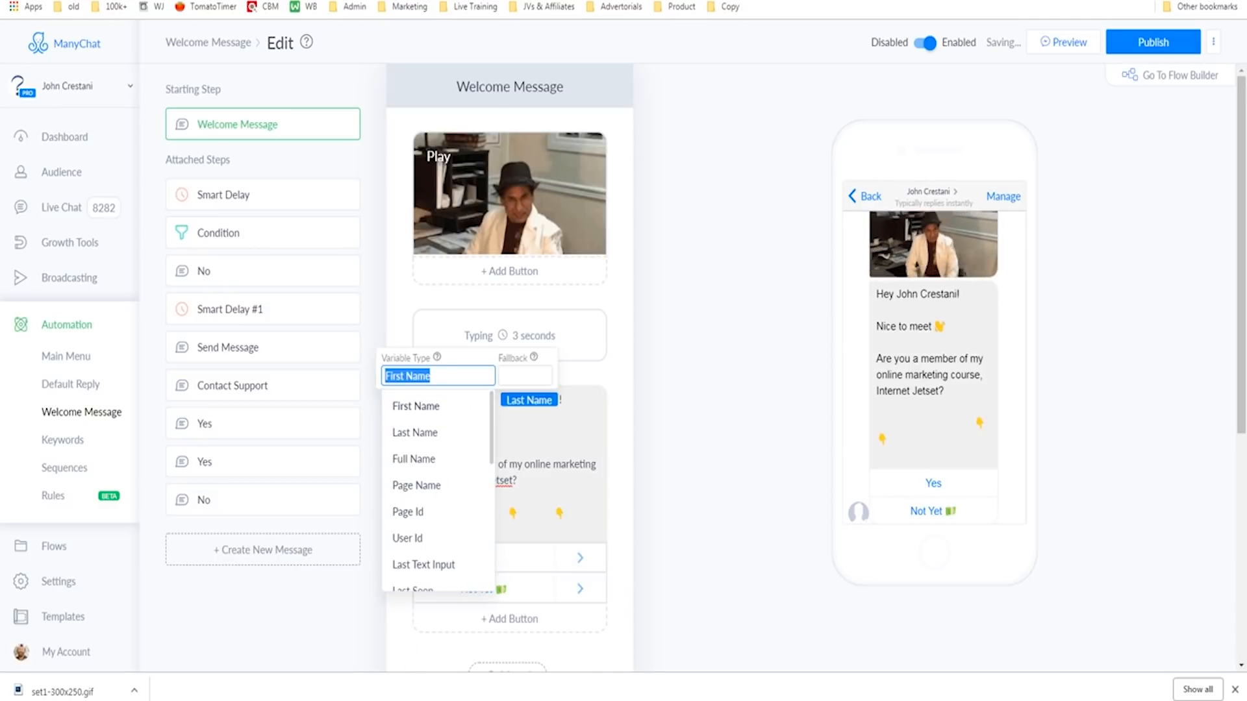
key(Escape)
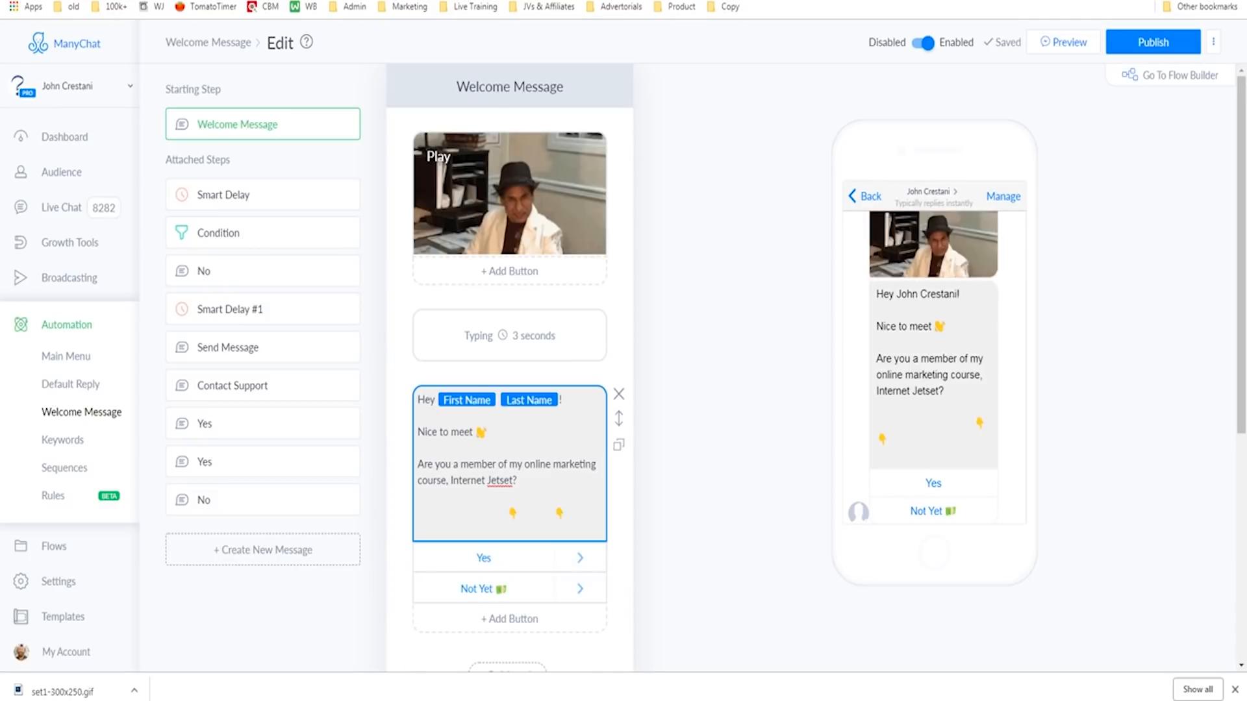
Step: Tidy the name variables and delete the course membership question sentence from the greeting
key(BackSpace)
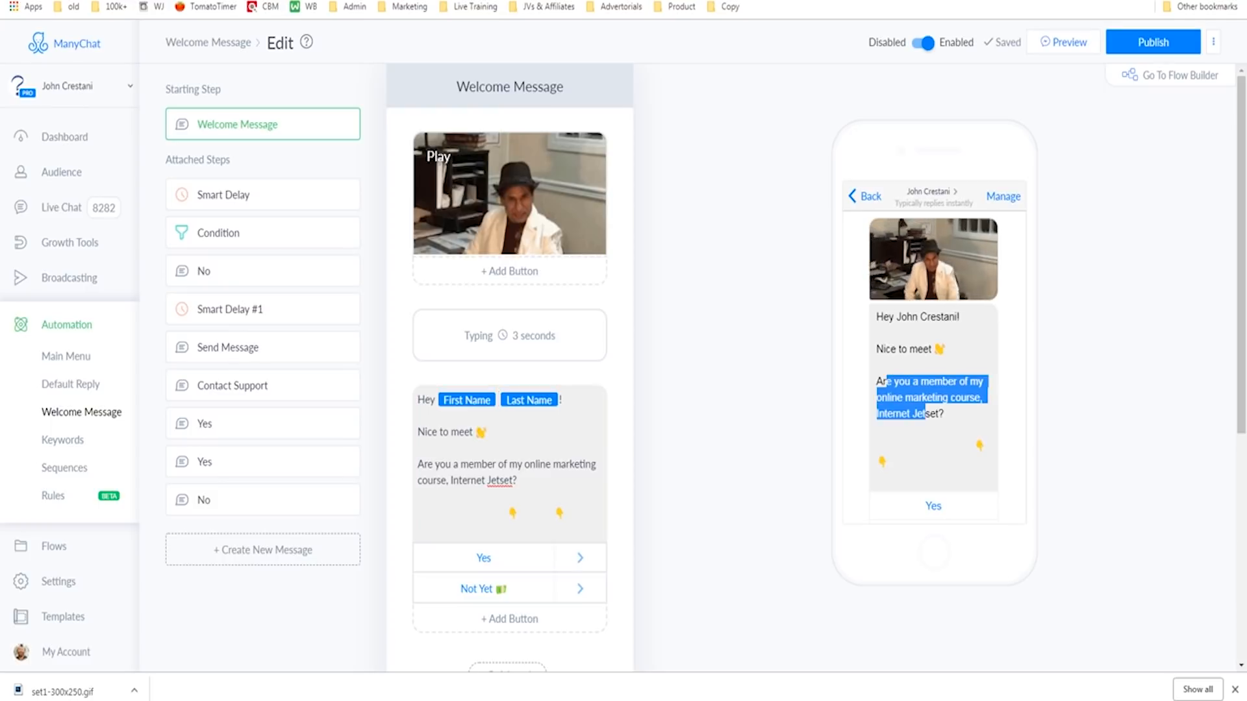
drag(518, 480, 418, 464)
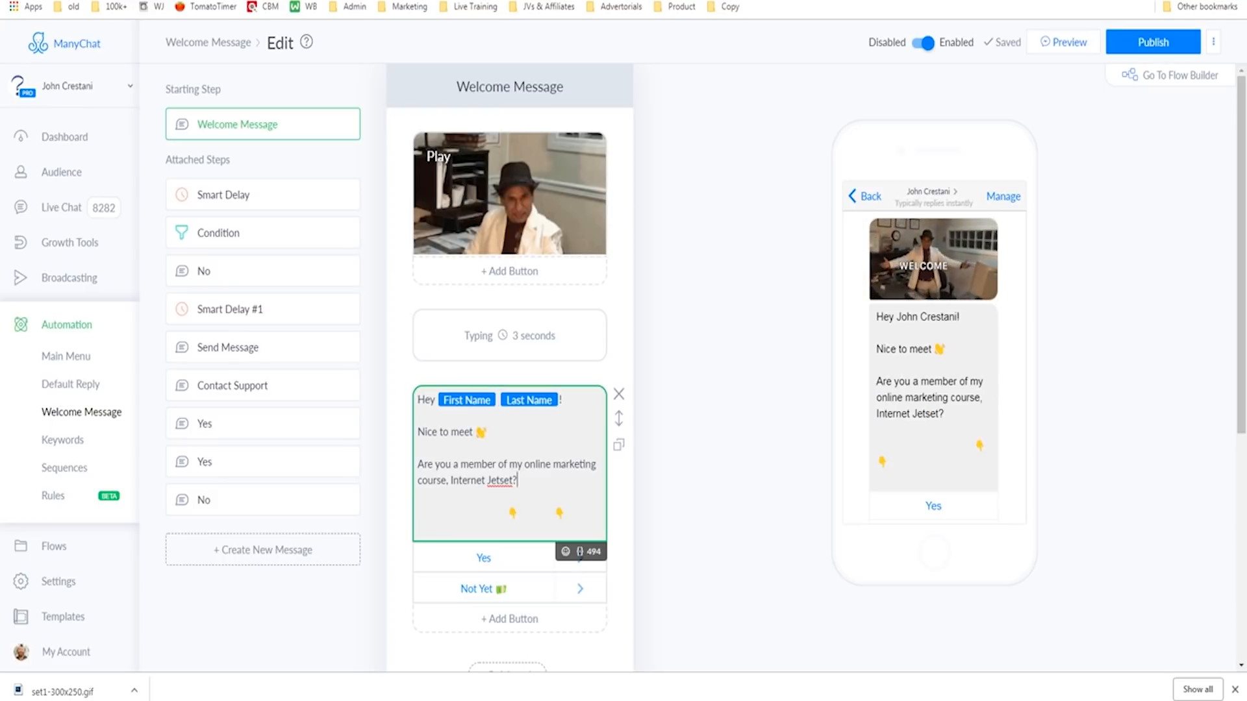
key(BackSpace)
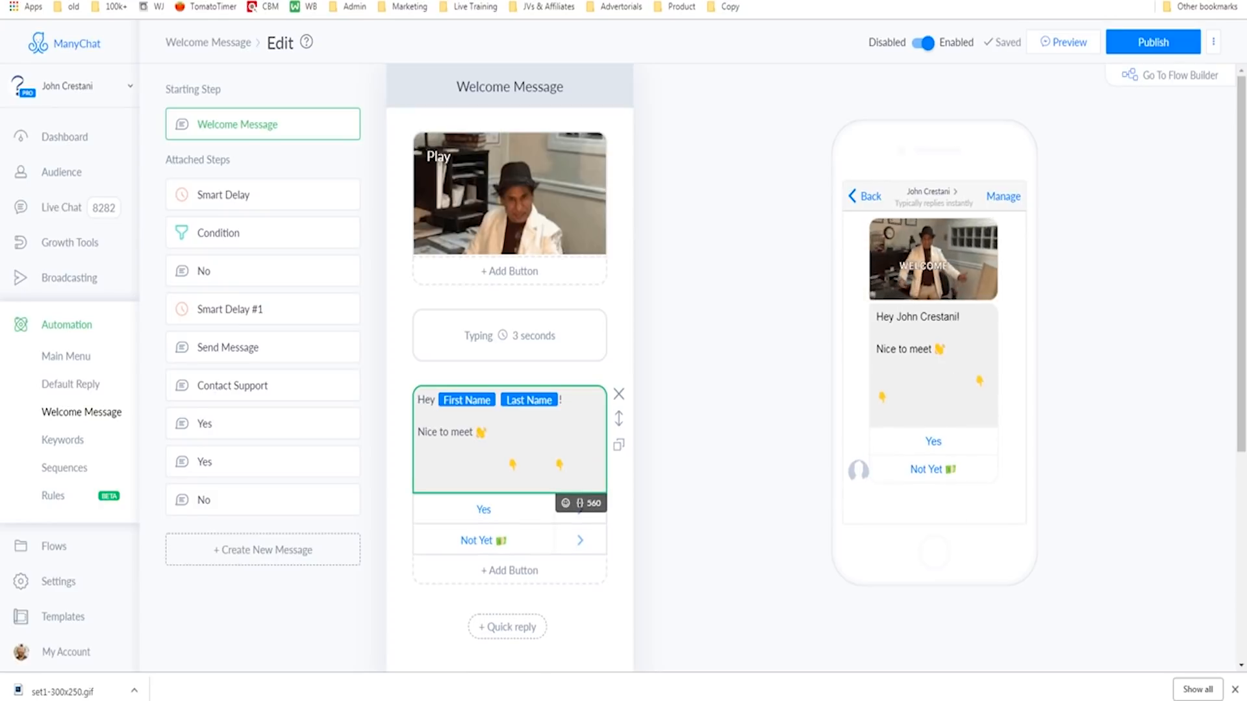
scroll(510, 439, down, 1)
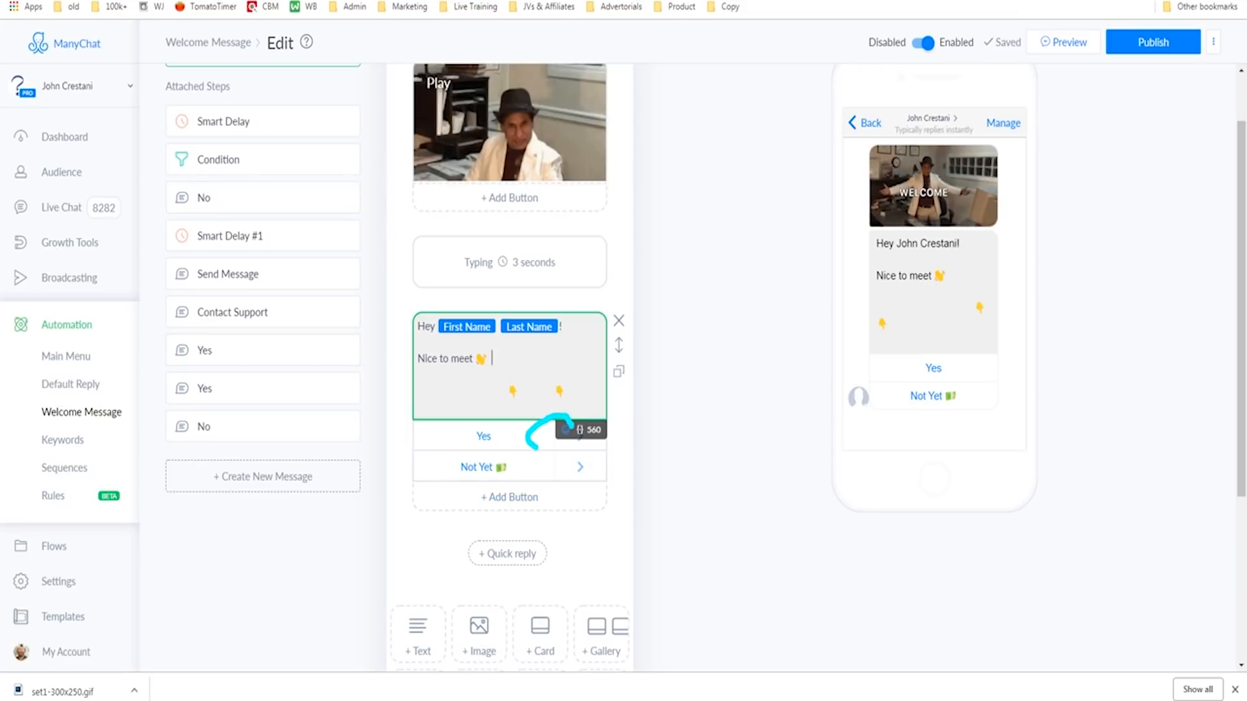
Step: Add an extra emoji after 'Nice to meet' and insert the subscriber's Locale variable
click(565, 430)
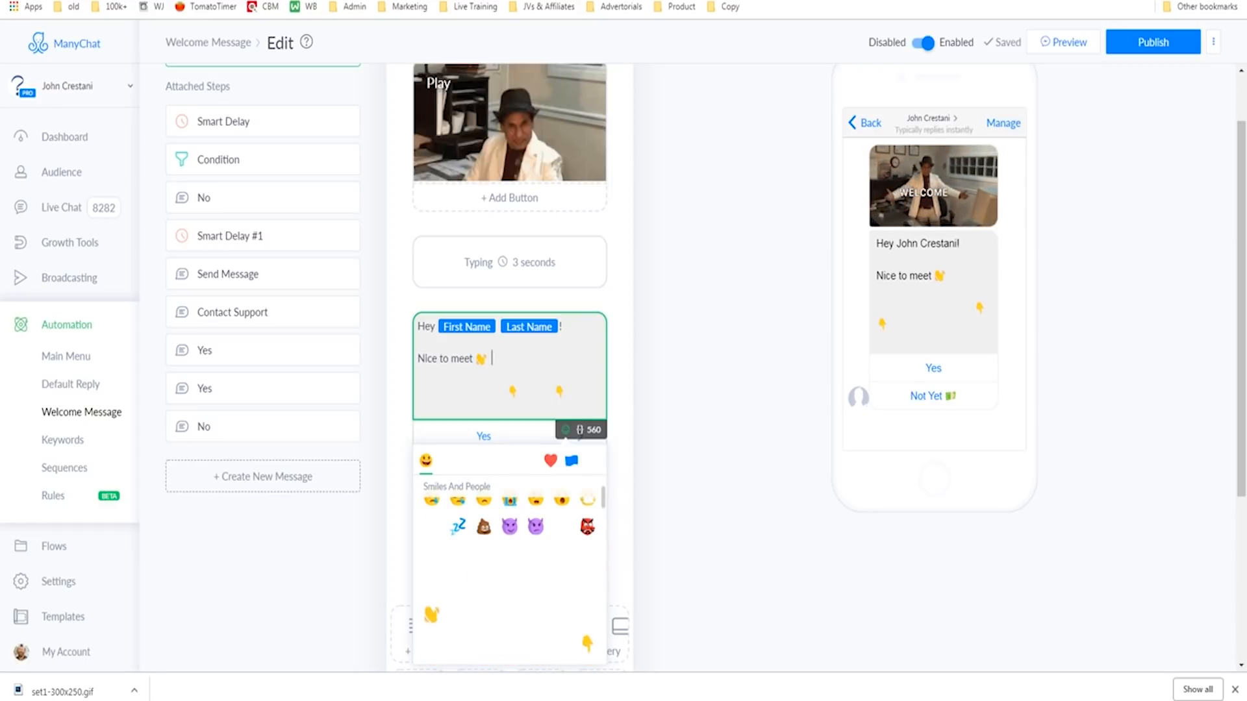
click(459, 526)
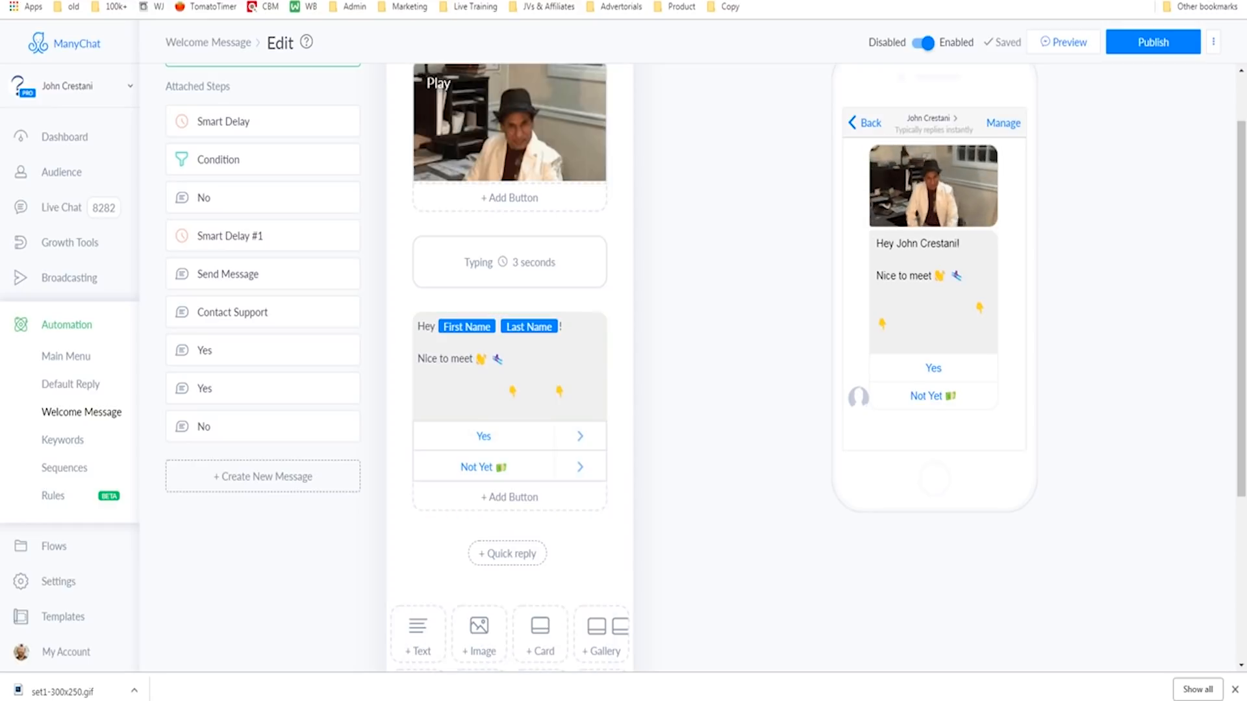
click(526, 358)
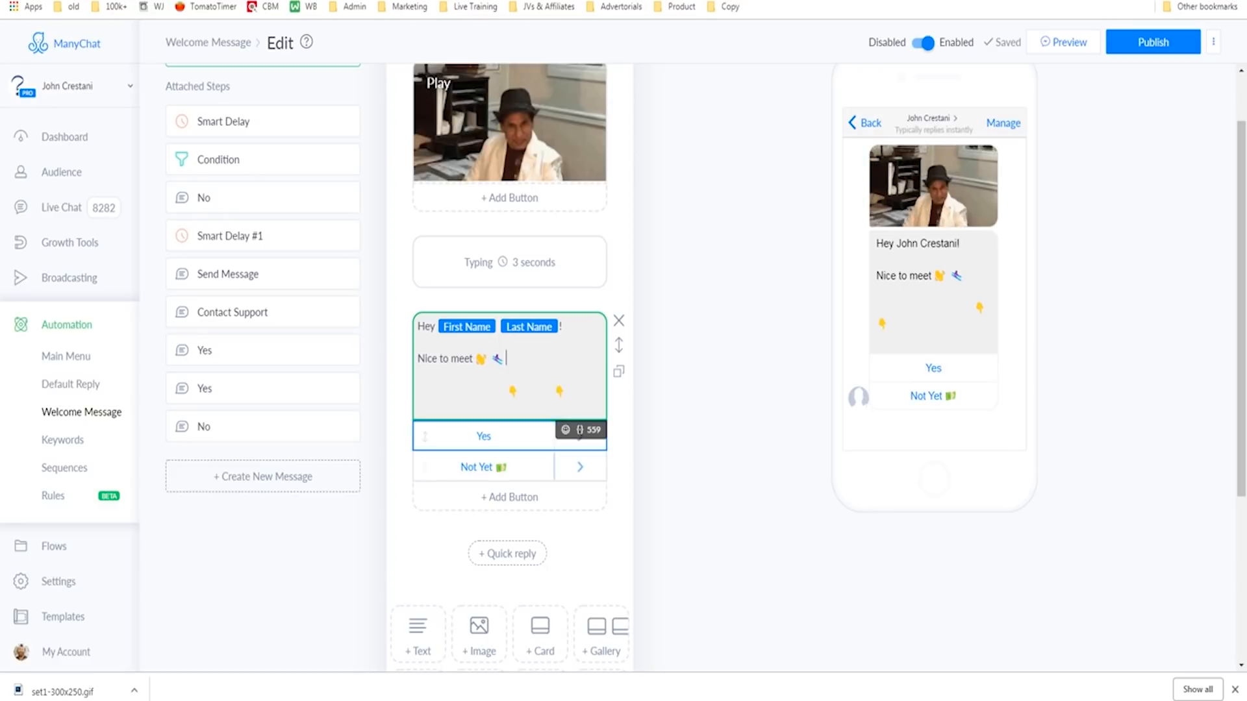
click(579, 430)
scroll(506, 526, down, 3)
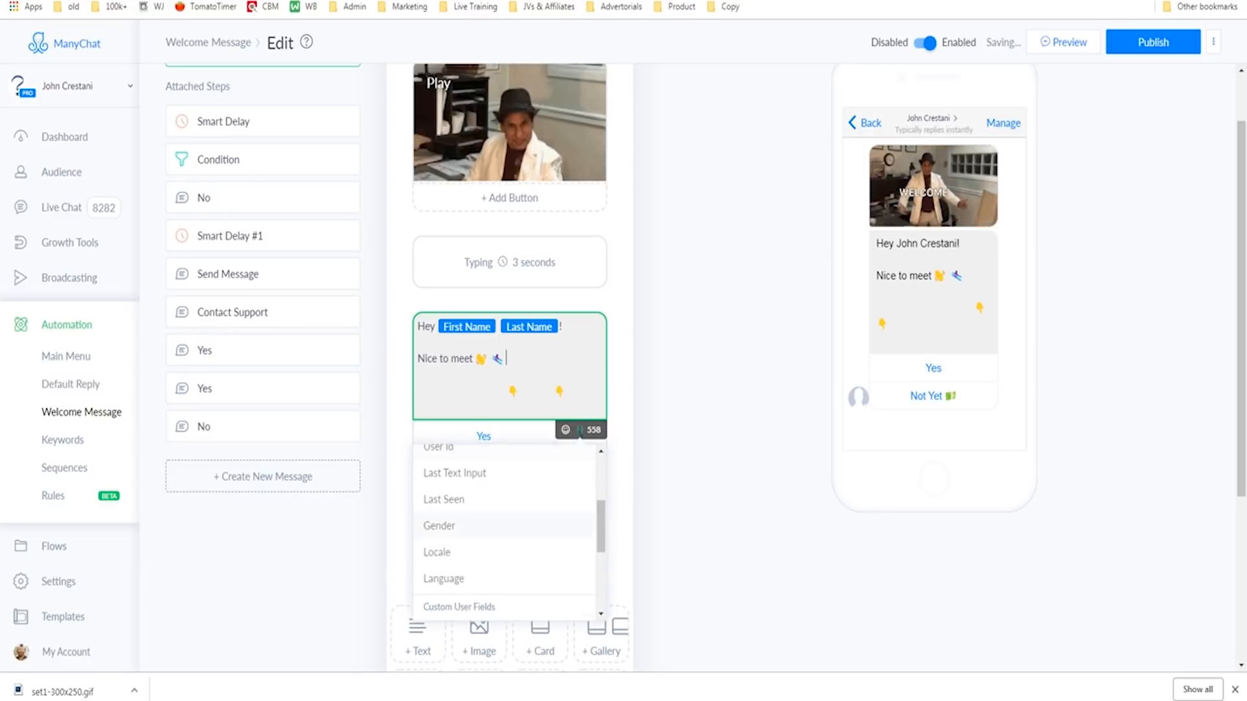
click(439, 526)
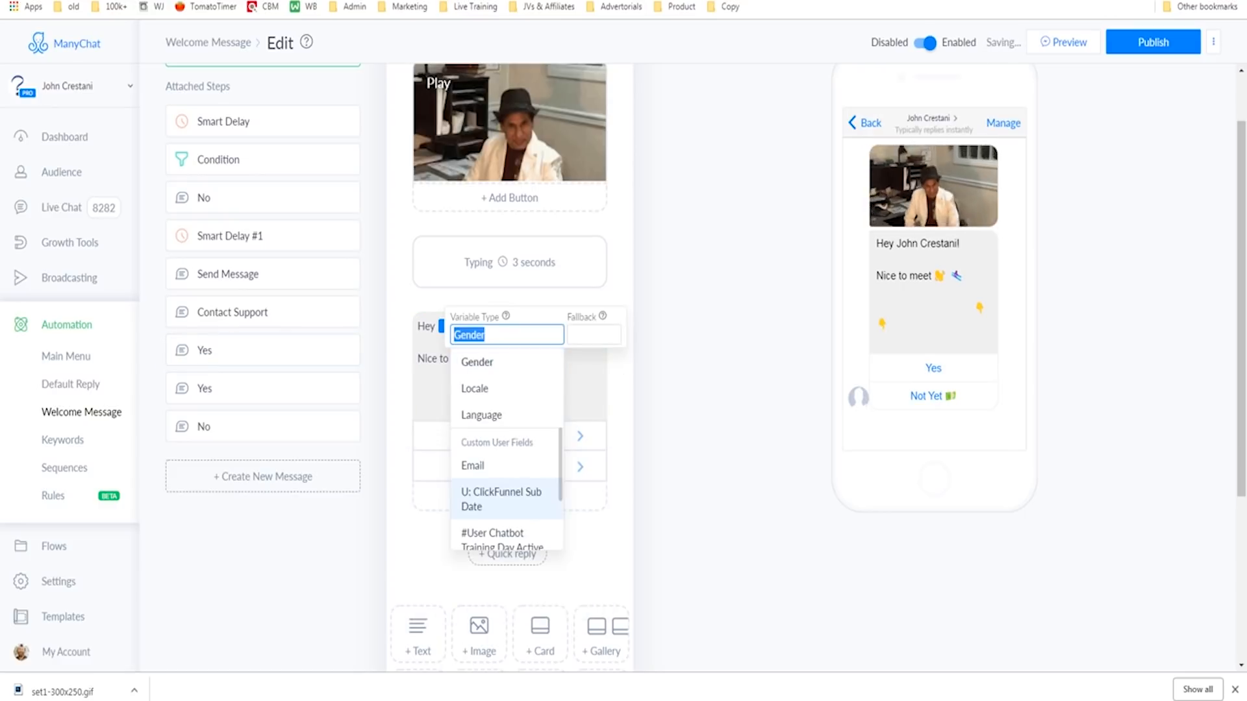
click(474, 388)
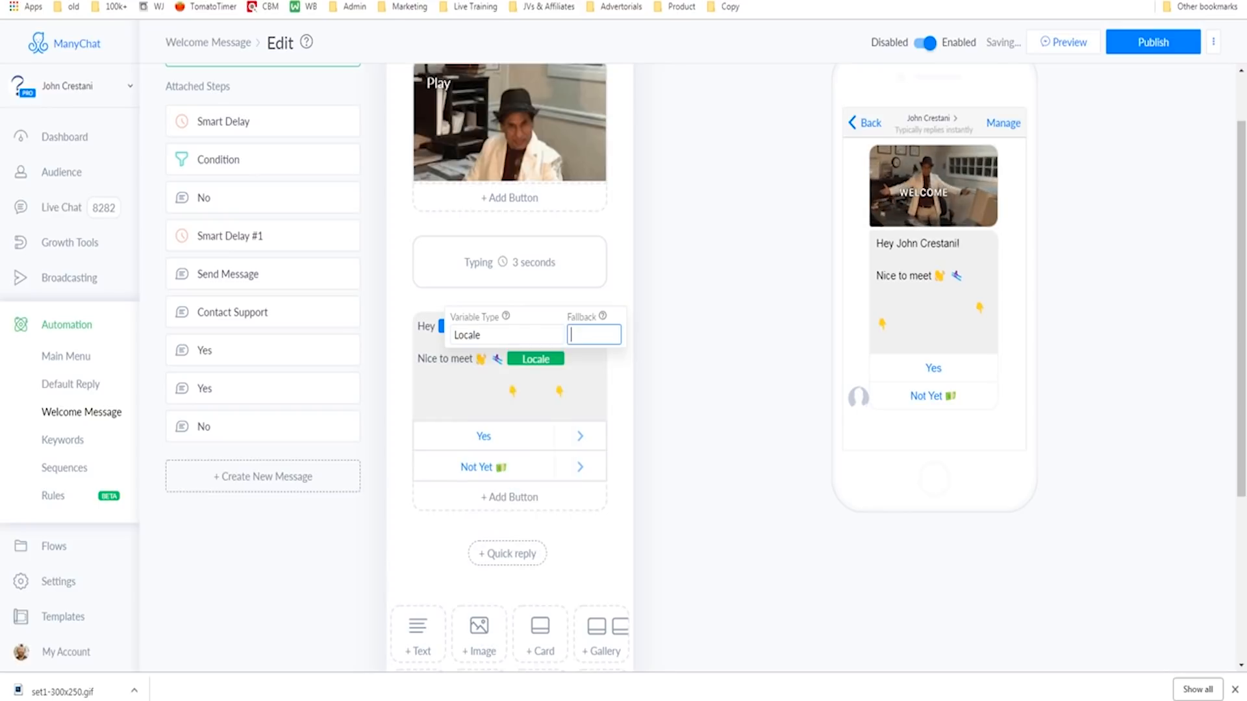
click(500, 359)
text(Hows the weather in)
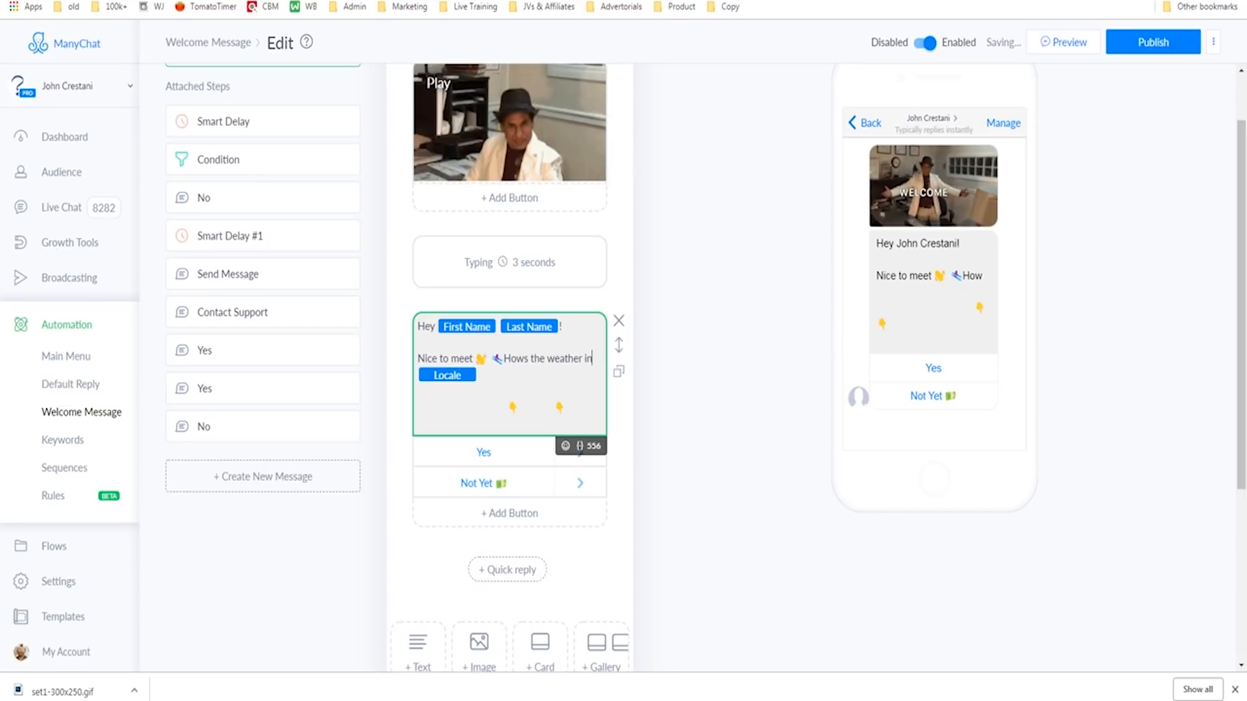
Step: Put the weather question on its own line and publish the updated welcome message
key(Return)
key(Return)
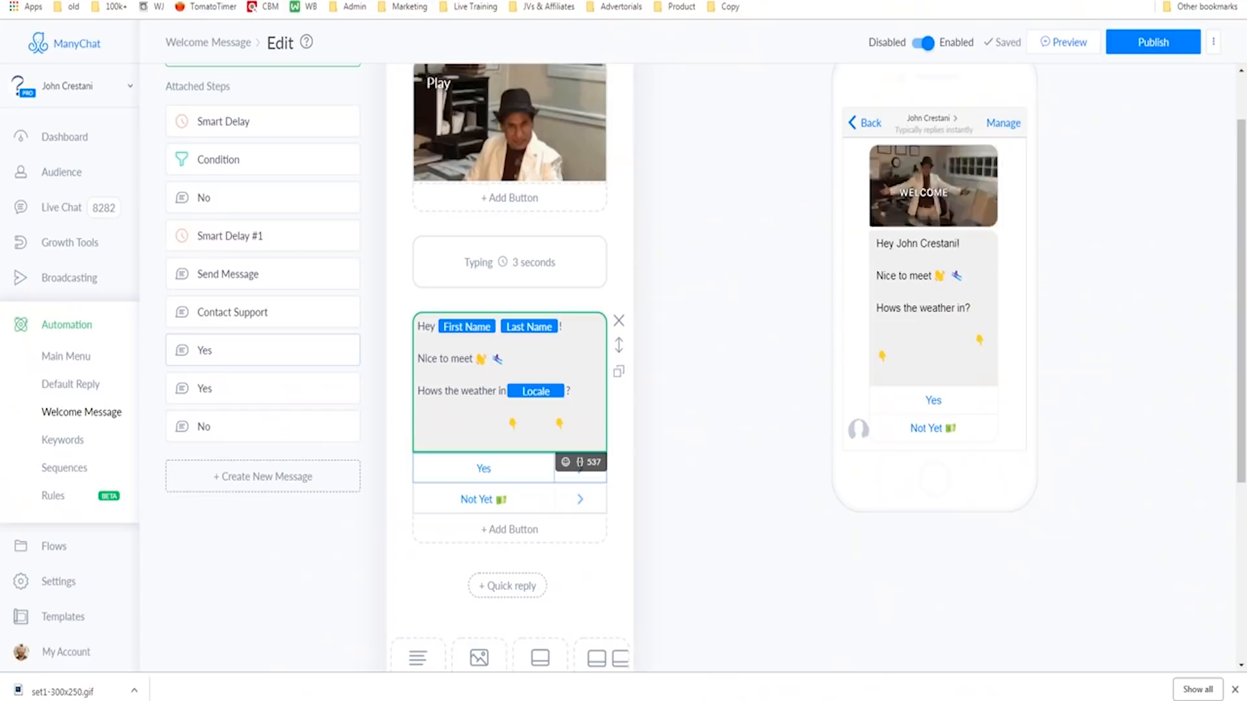
click(579, 462)
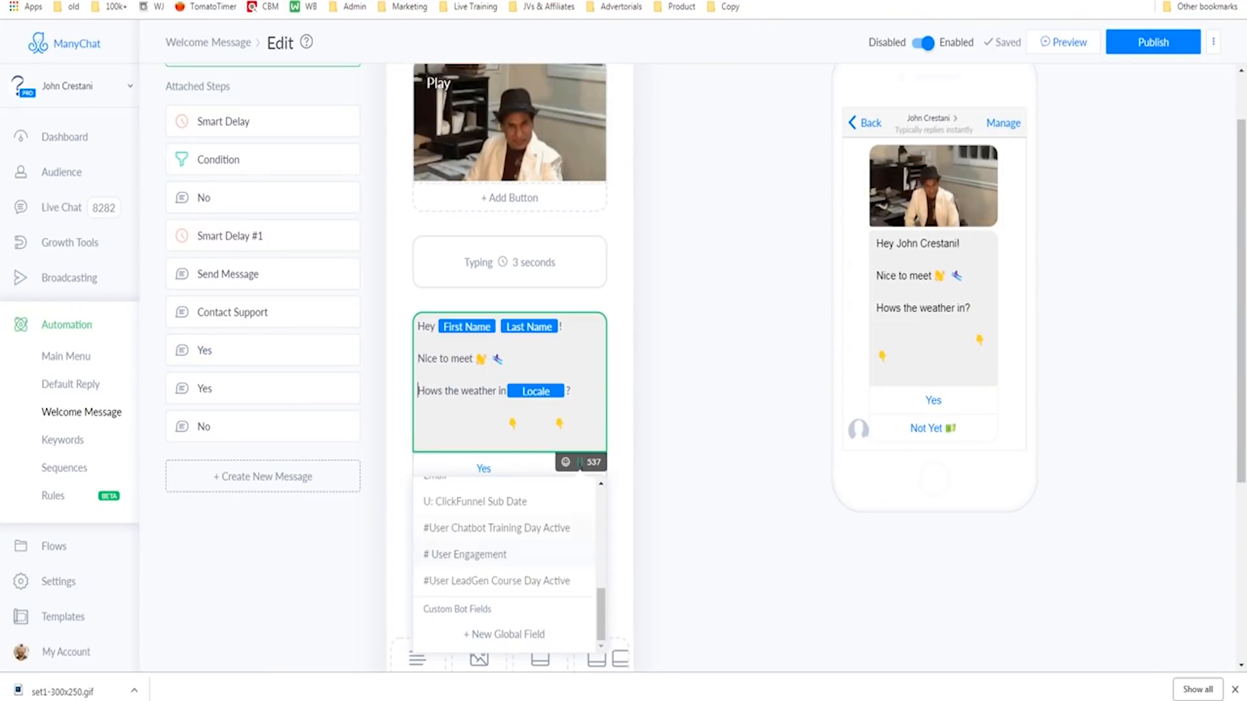
scroll(506, 565, up, 5)
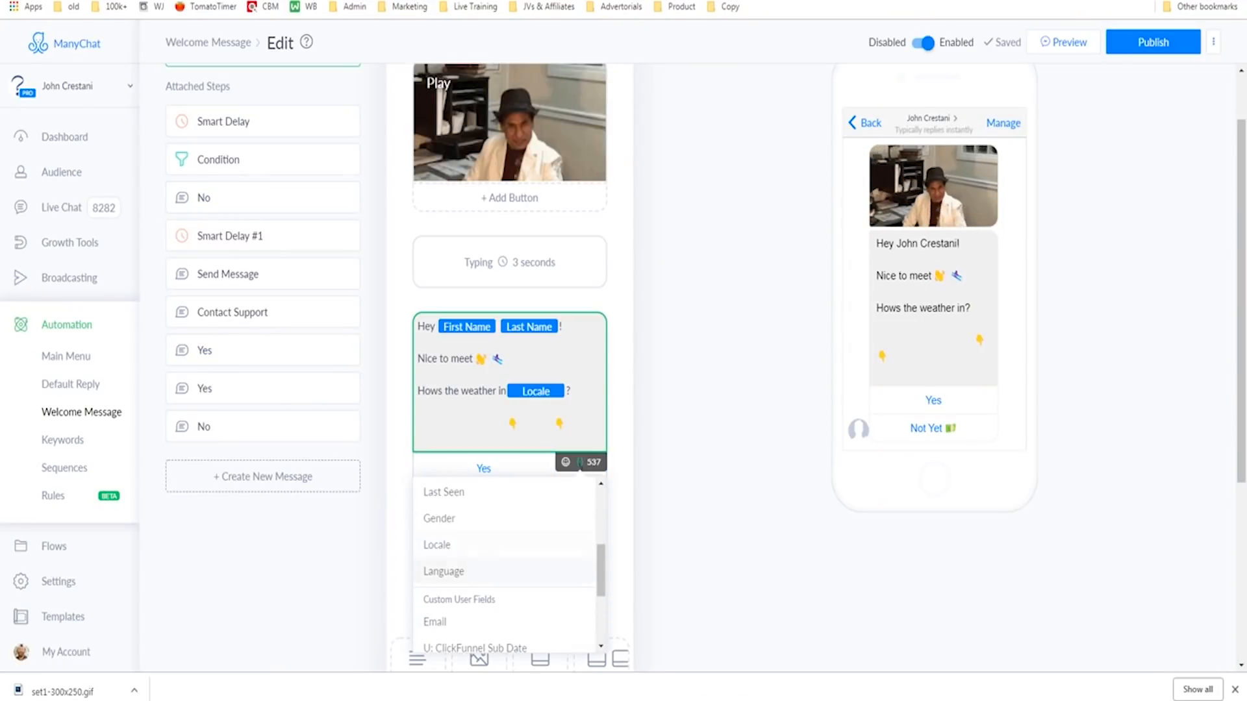
scroll(507, 566, up, 3)
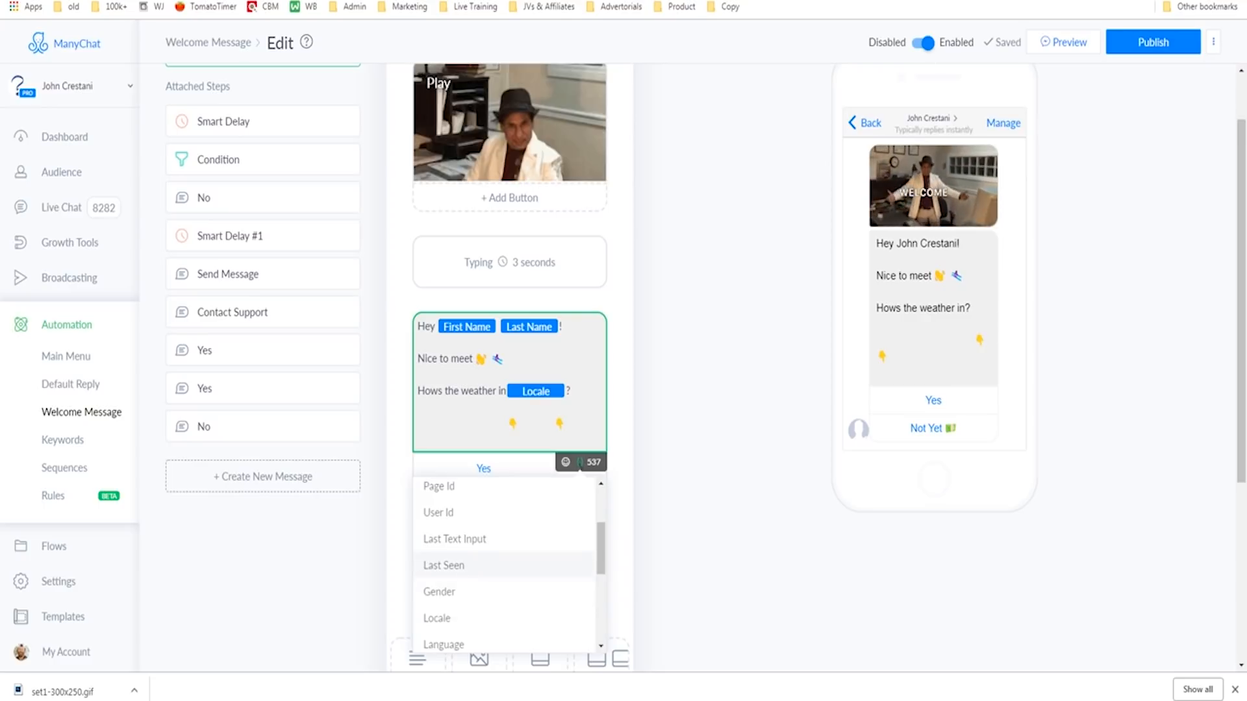
key(Escape)
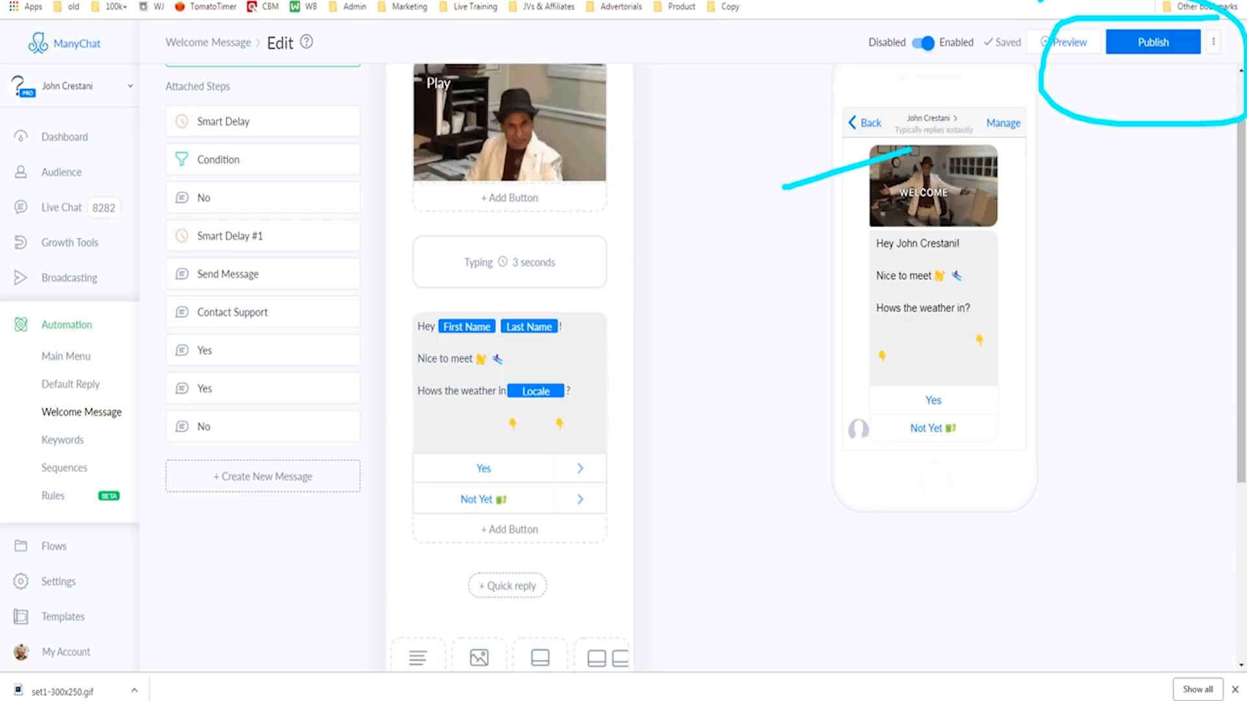
click(1152, 42)
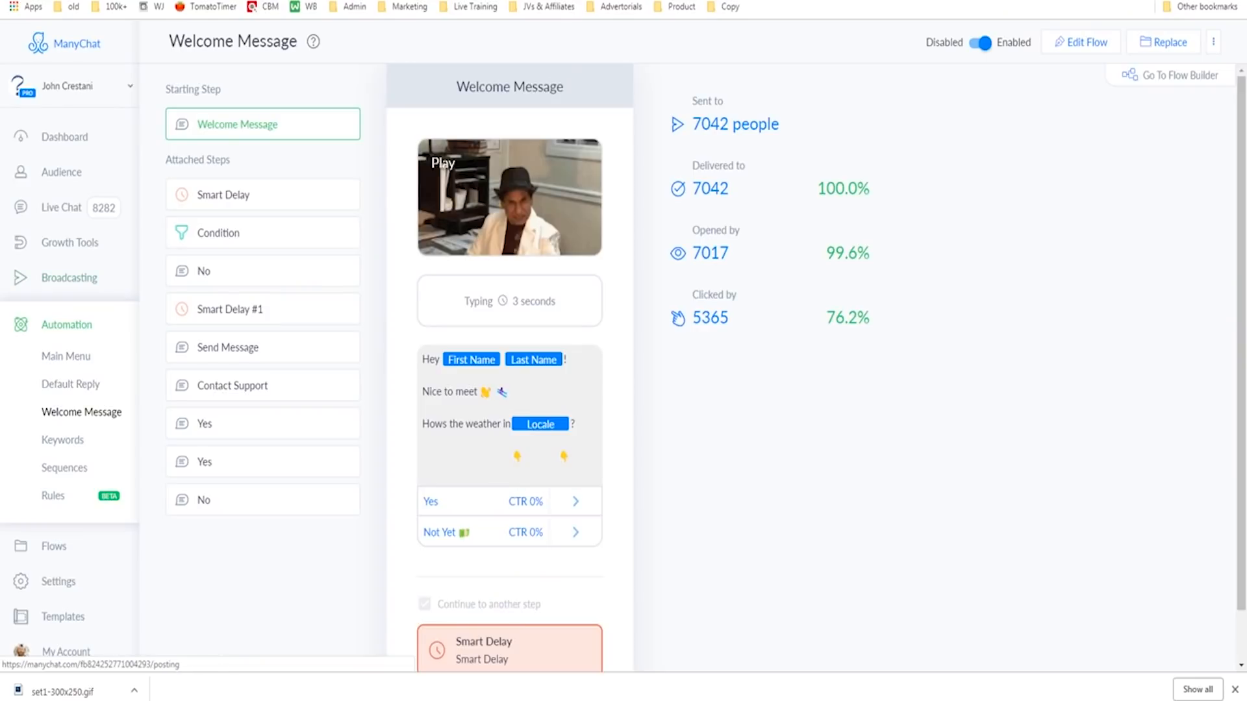
Step: Go to the Broadcasts overview page
click(69, 279)
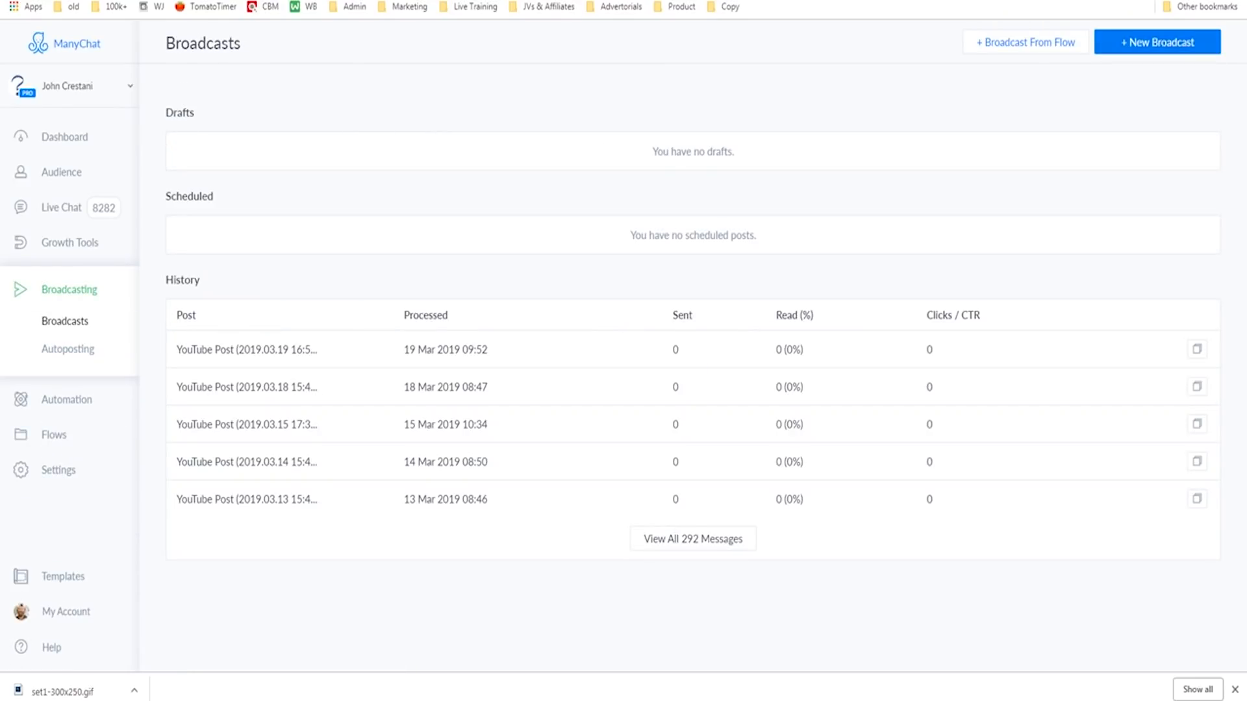
Step: Start a new broadcast draft promoting the weight loss hacks video, then move to Sequences
drag(1212, 24, 1227, 21)
mouse_move(777, 136)
mouse_down()
mouse_move(1052, 109)
mouse_move(1019, 146)
mouse_move(1034, 127)
mouse_up()
click(1157, 42)
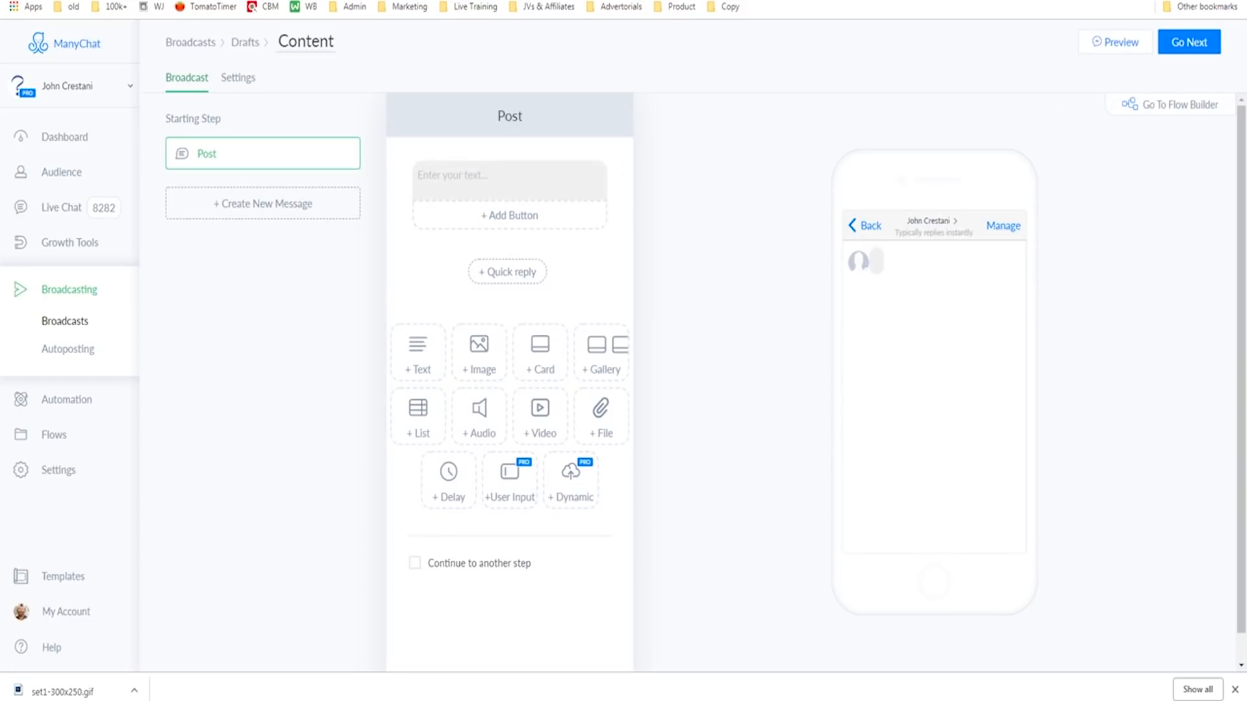
text(Hey you! Havent seen you )
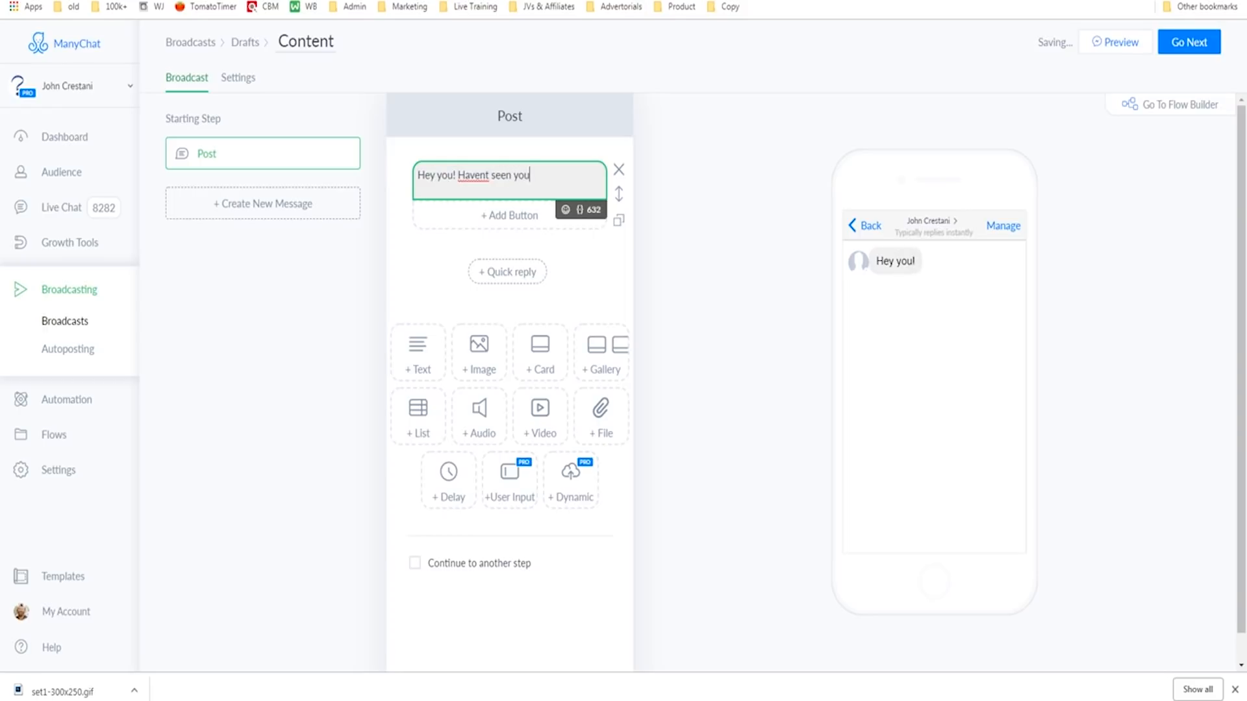
text( in a while. Whats up)
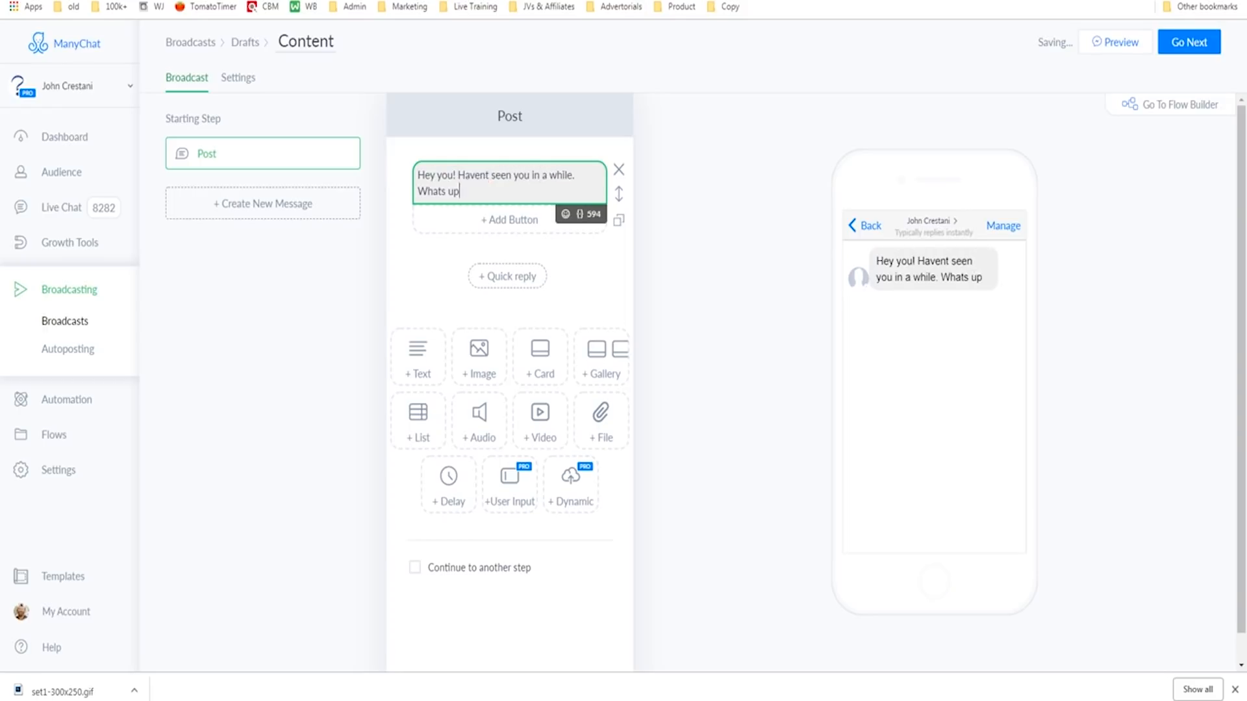
text(, hows life? Have you)
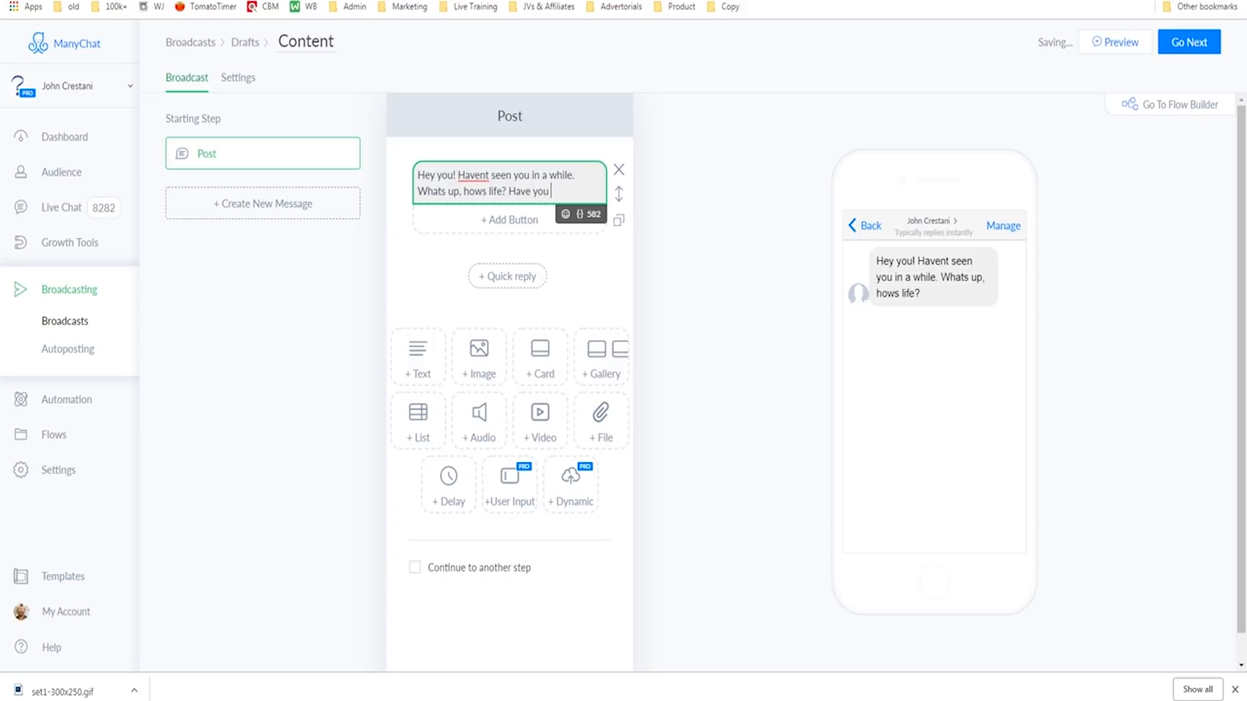
text( subbed my uo)
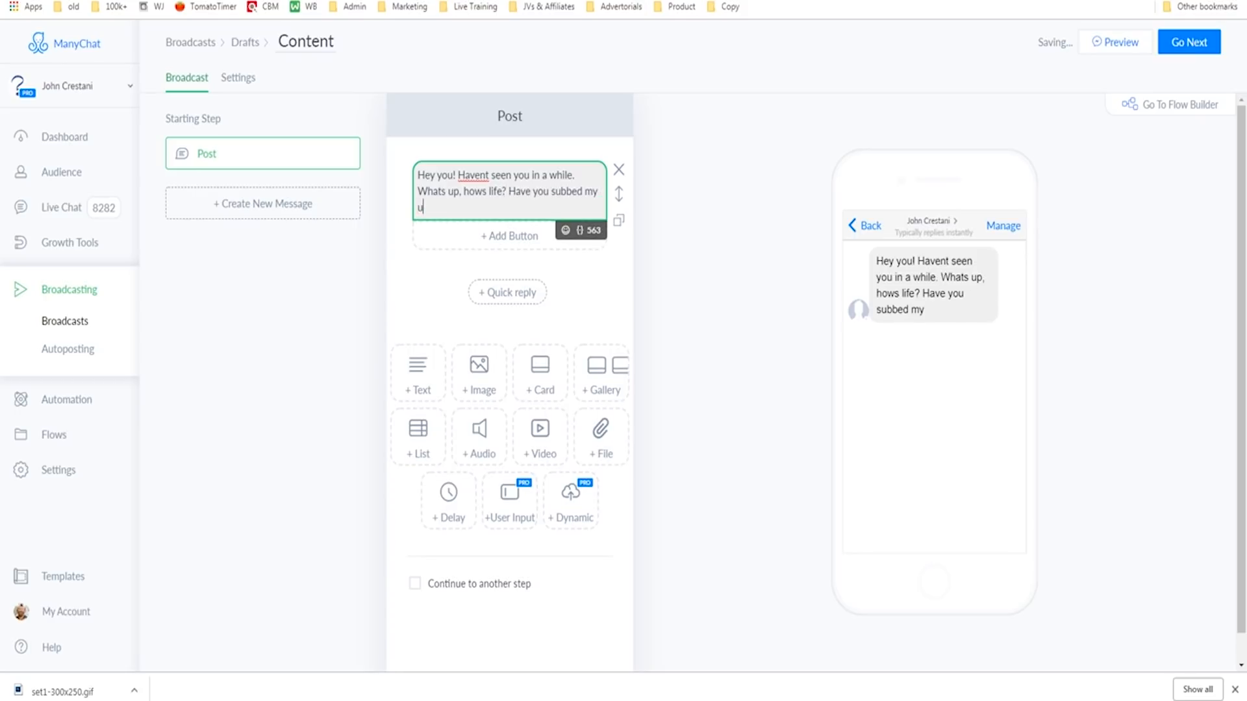
text(-tube changel ye)
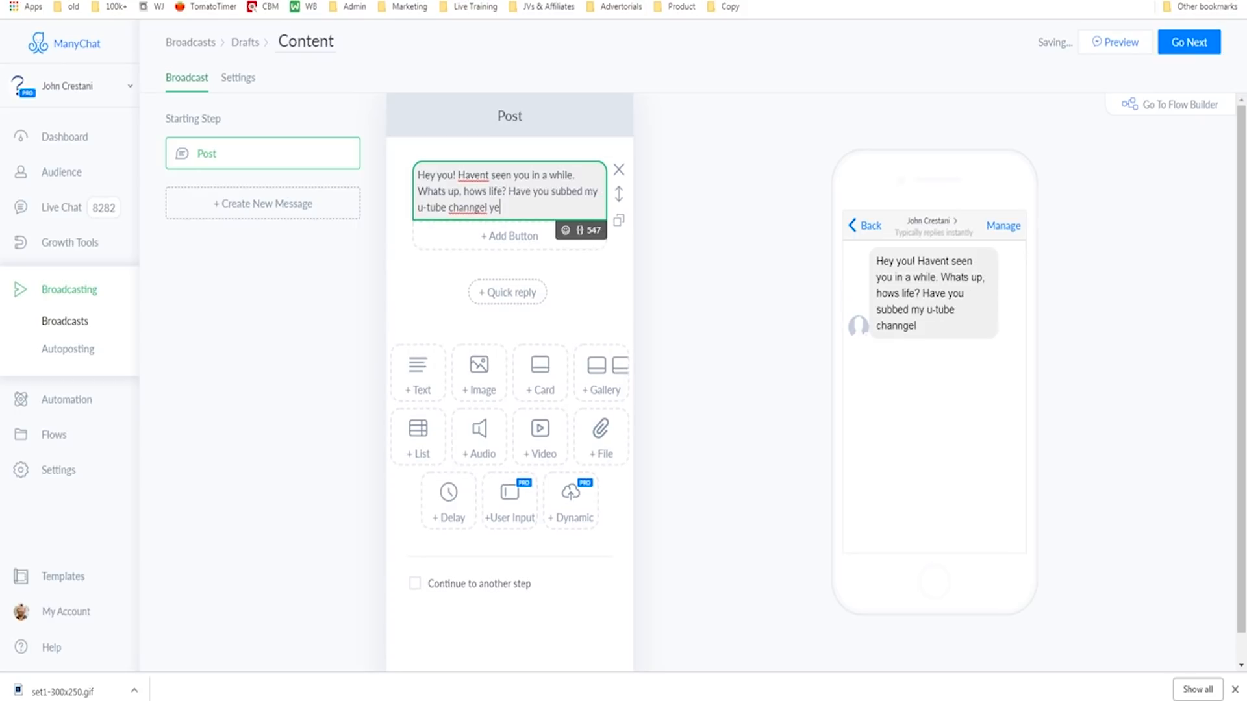
text(t, its got)
text( some great con)
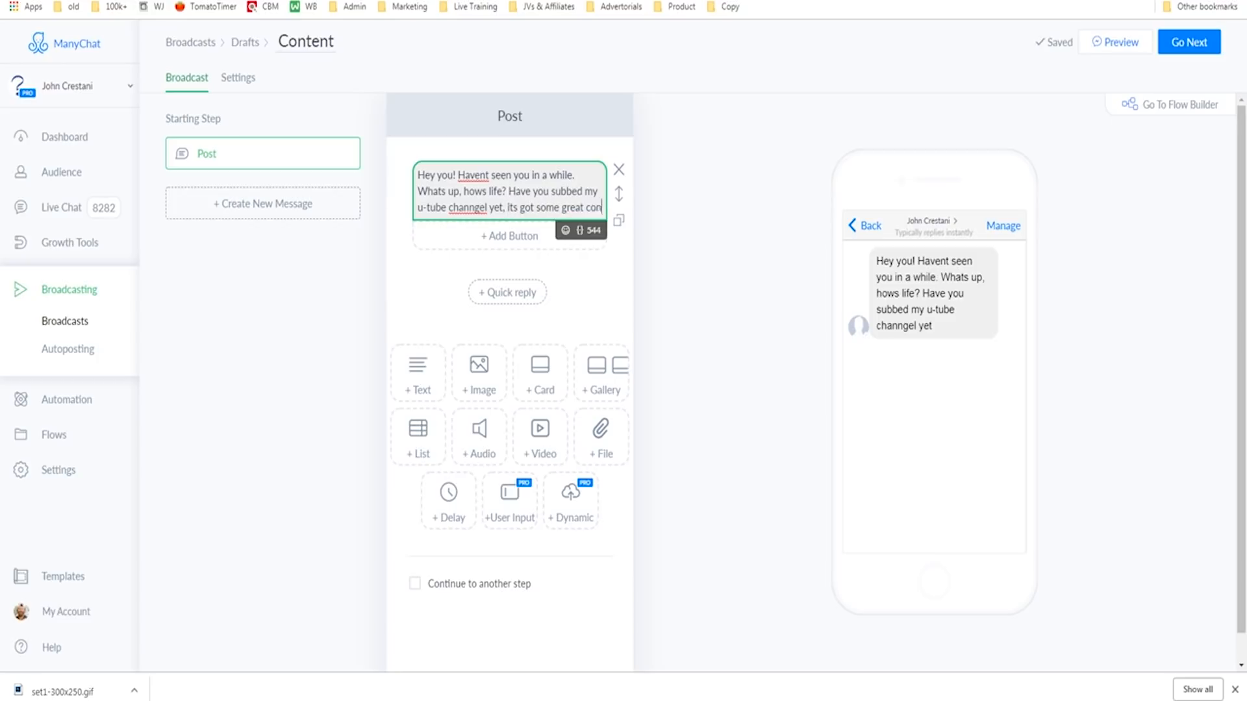
text(tent)
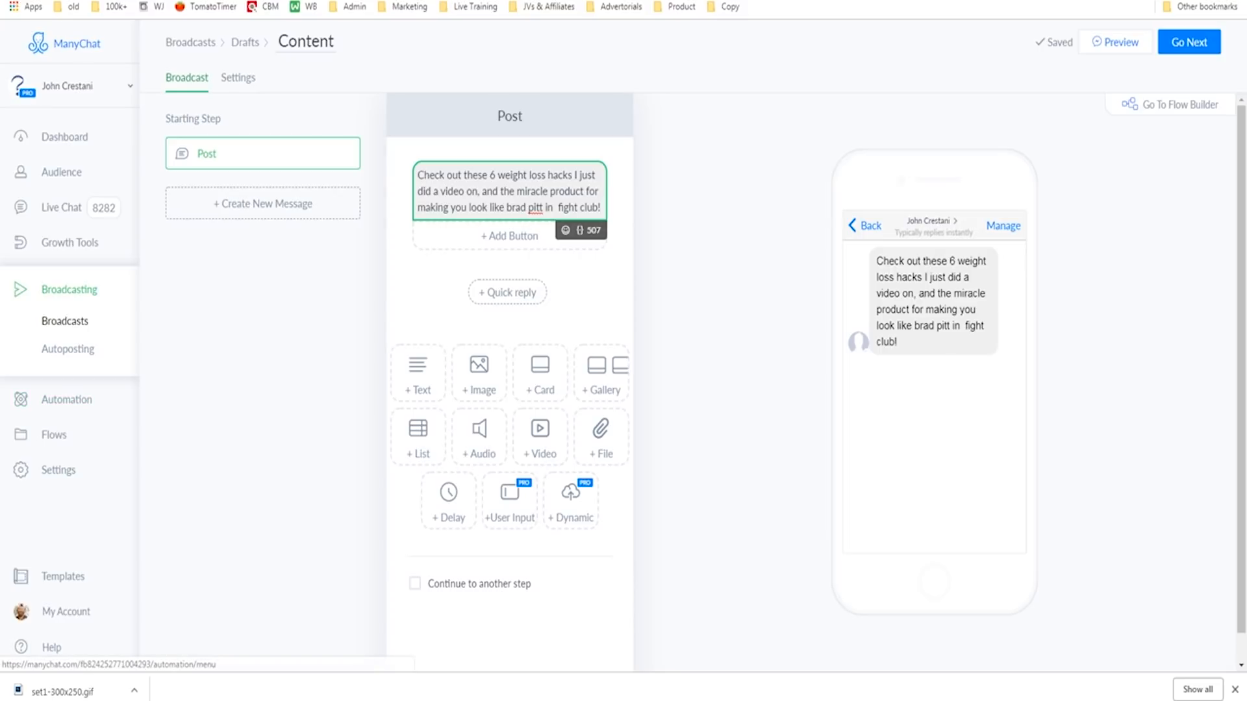
click(67, 400)
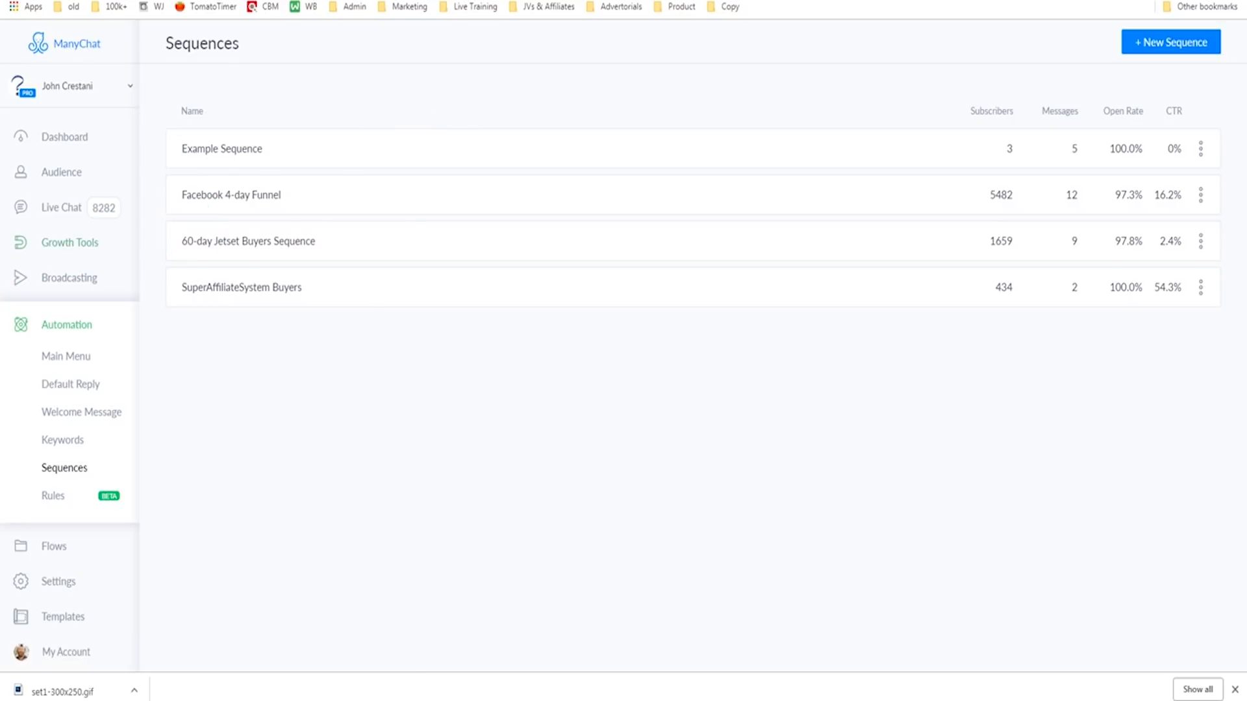
Step: Go to the Growth Tools widgets list
click(69, 242)
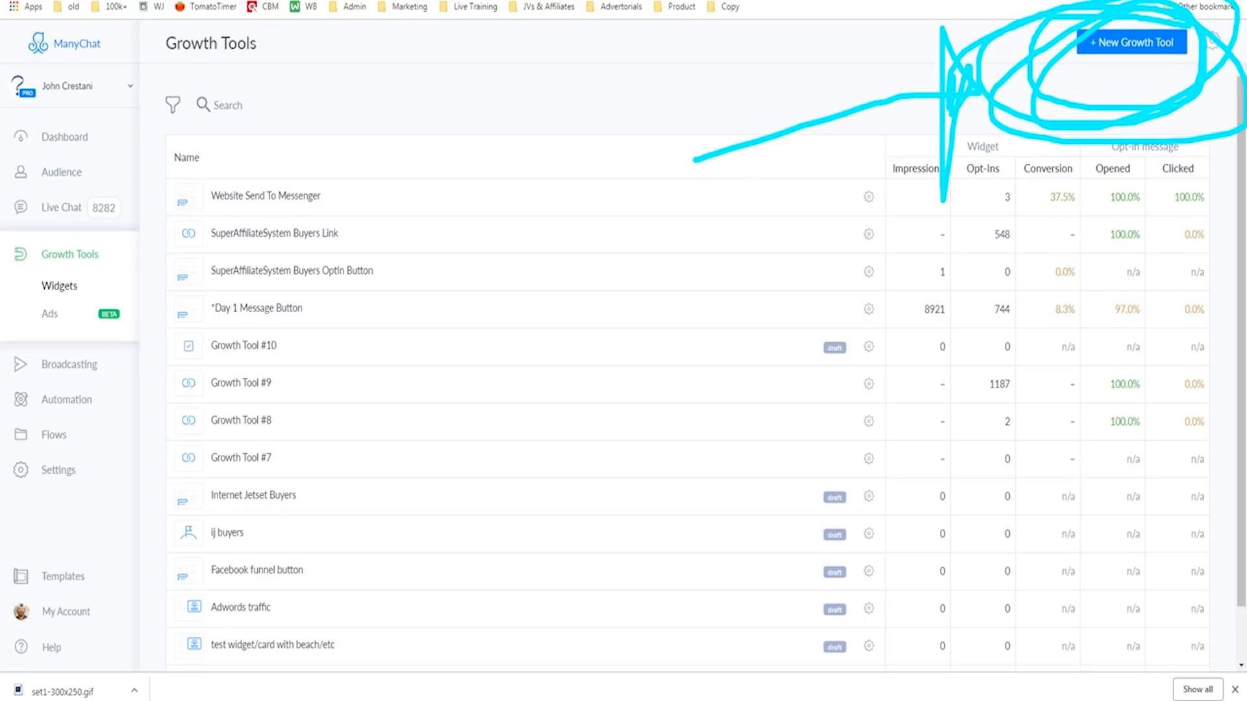
Step: Start a new growth tool and review the widget type choices
click(1131, 42)
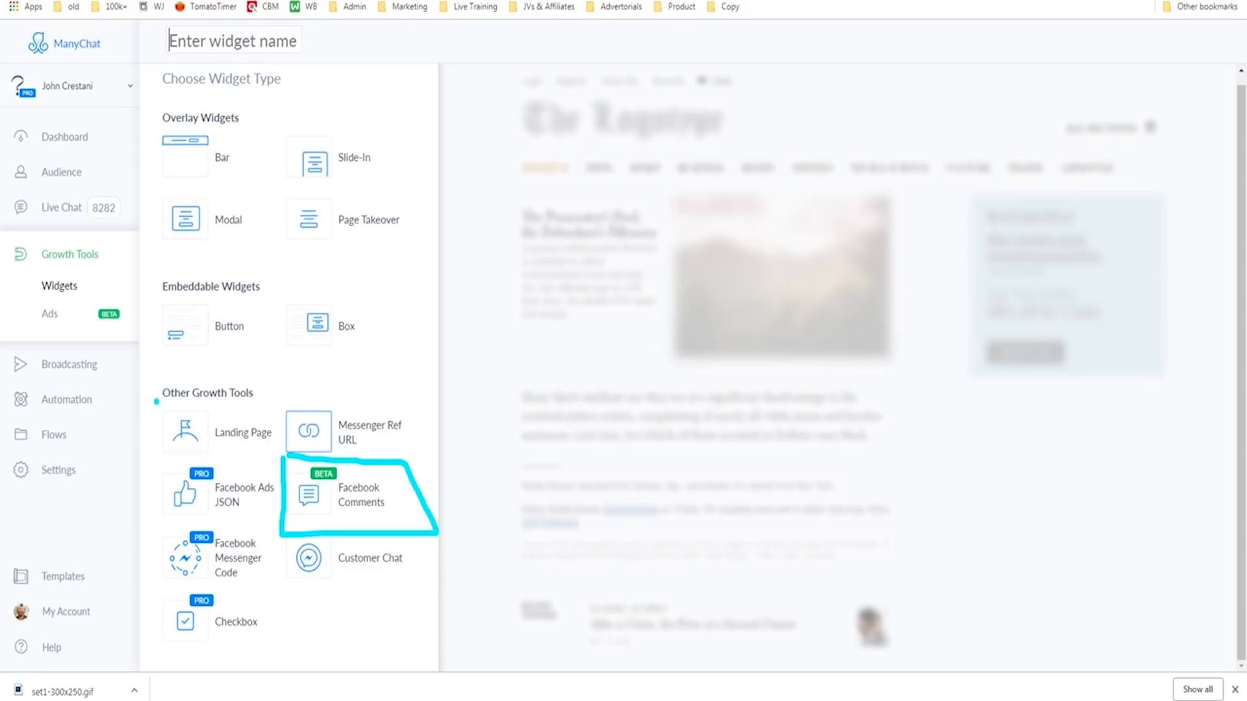
drag(155, 402, 160, 409)
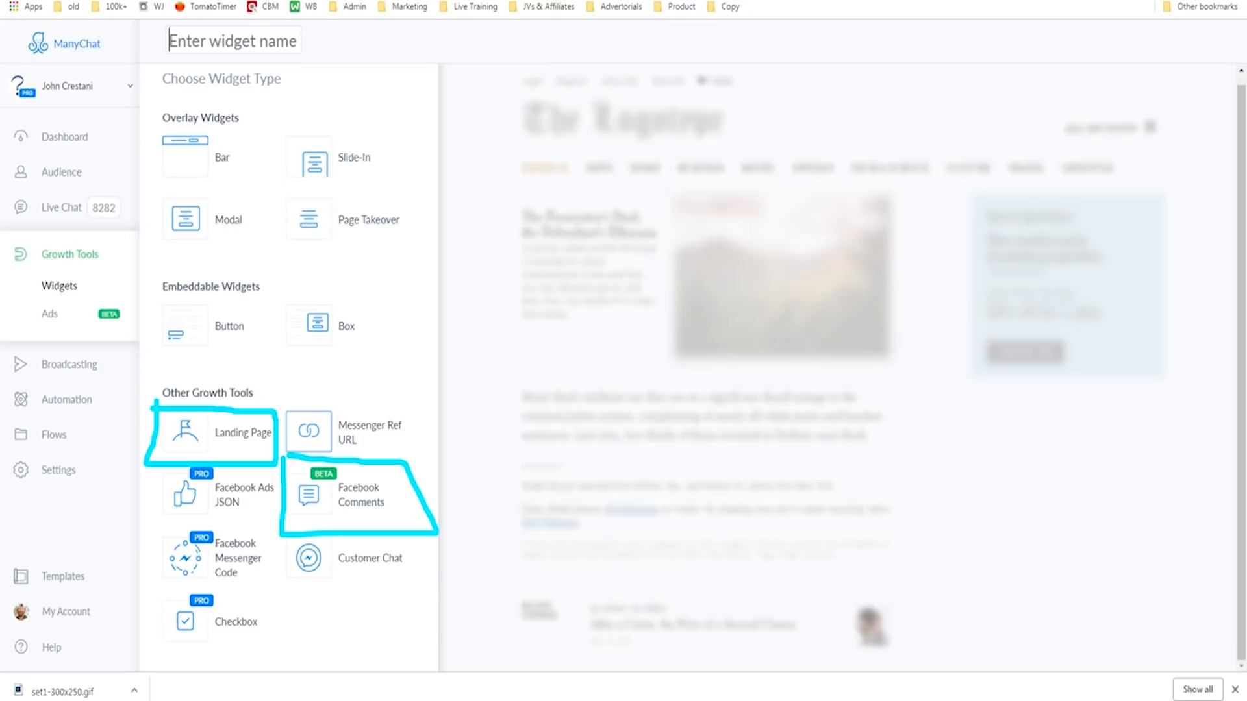
Step: Create a Landing Page growth tool, advance to Setup, and view its URL in the browser
click(185, 493)
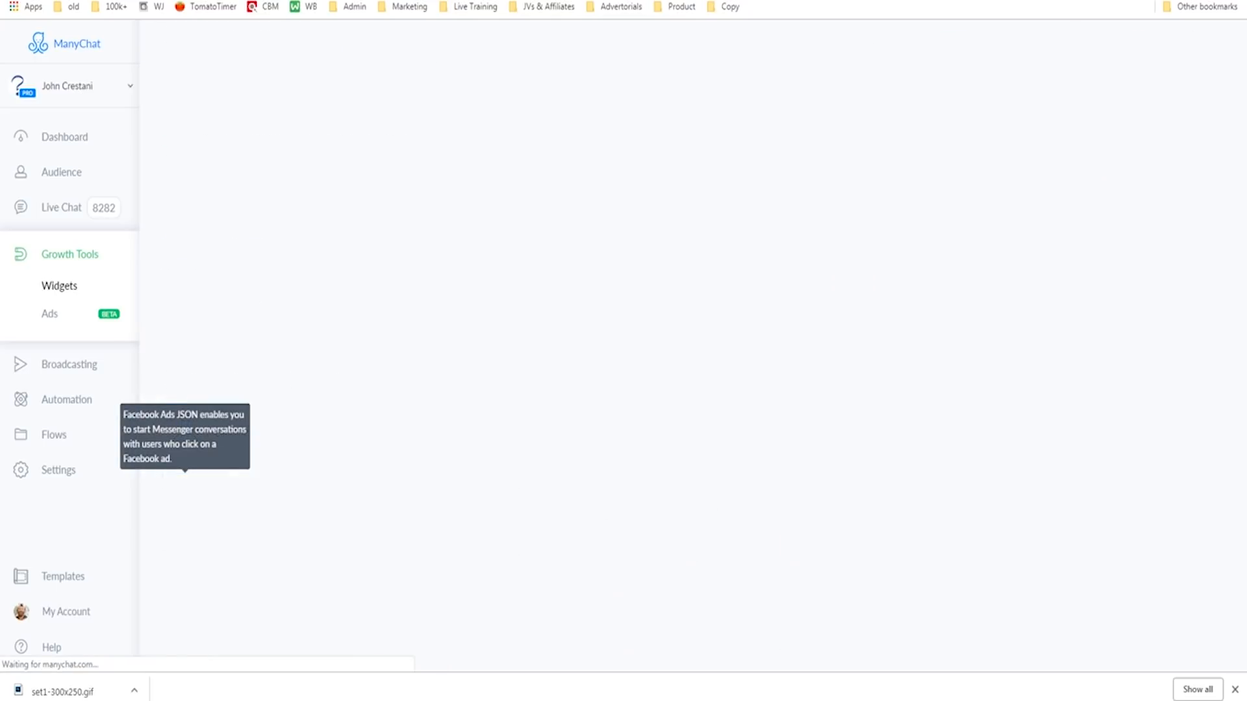
scroll(293, 390, down, 4)
scroll(293, 391, down, 3)
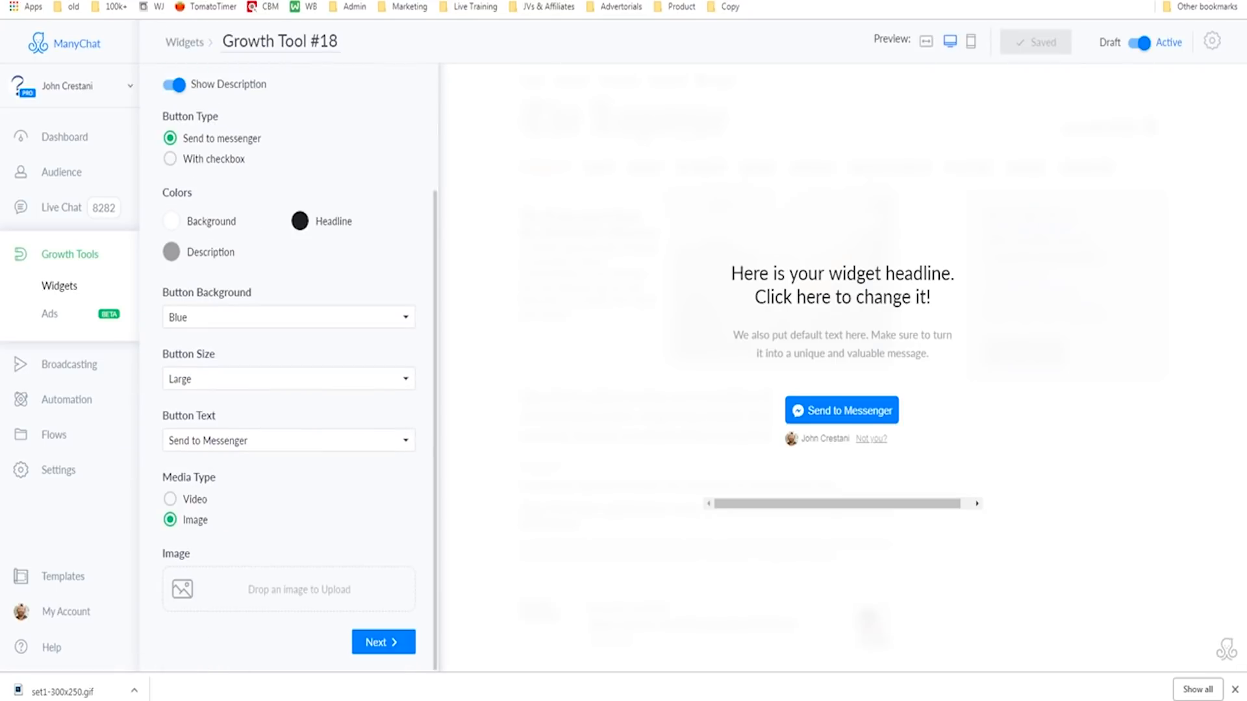
click(383, 642)
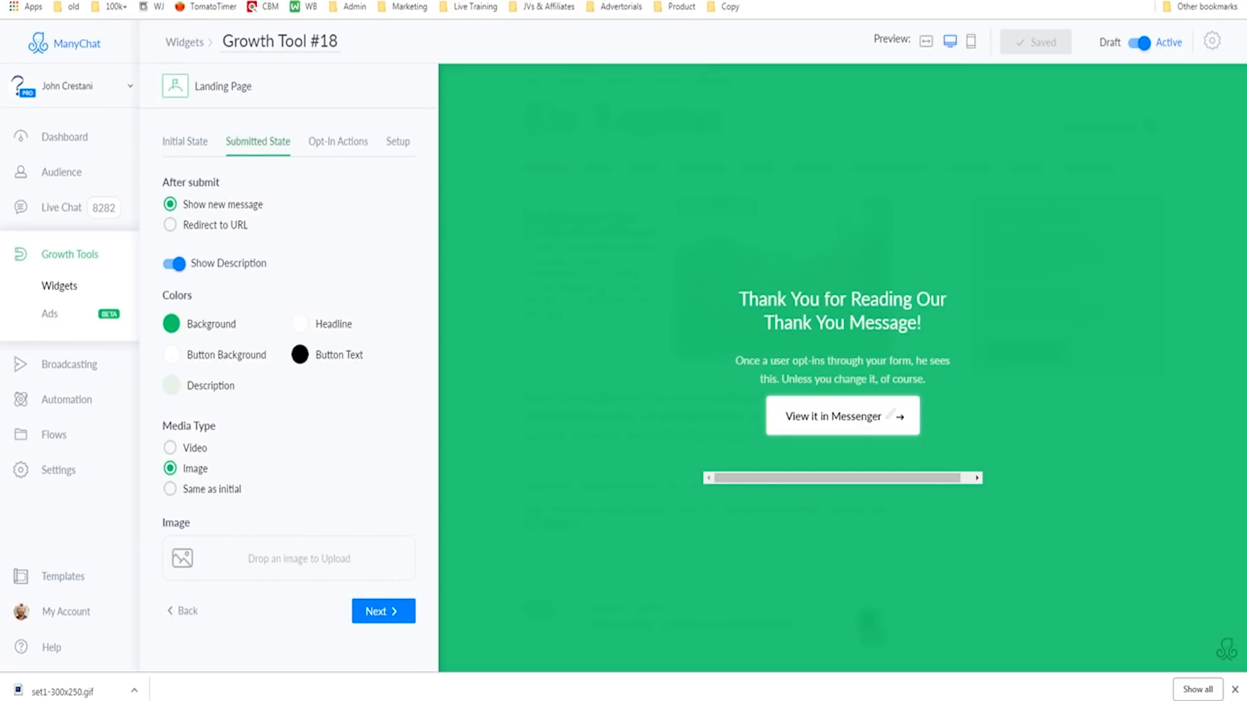
click(383, 610)
click(381, 315)
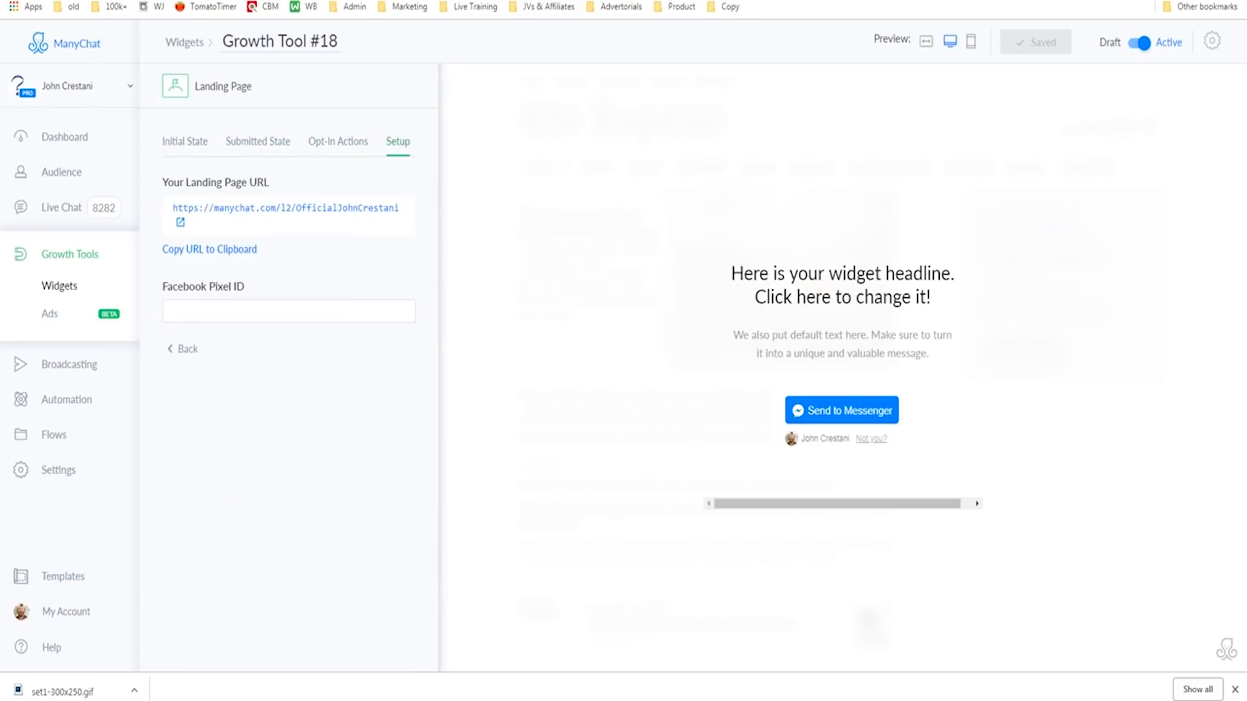
click(180, 222)
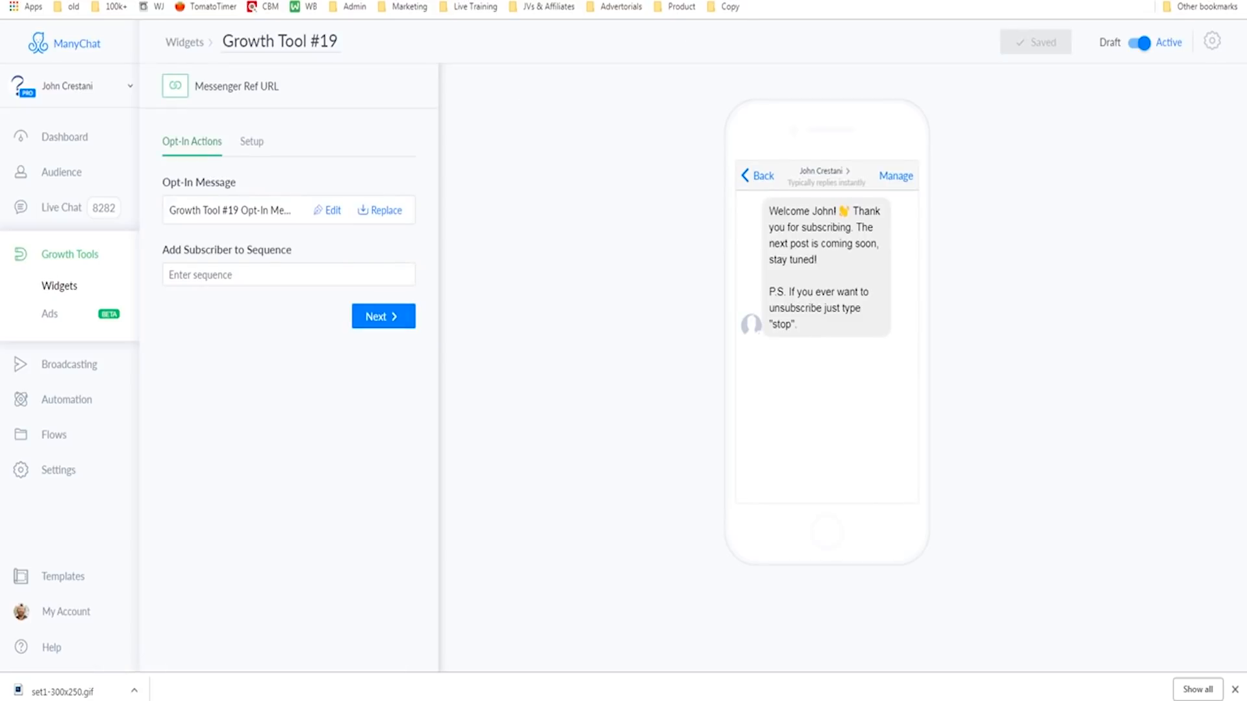
Step: Start a Messenger Ref URL growth tool and list the sequences subscribers can join
click(289, 275)
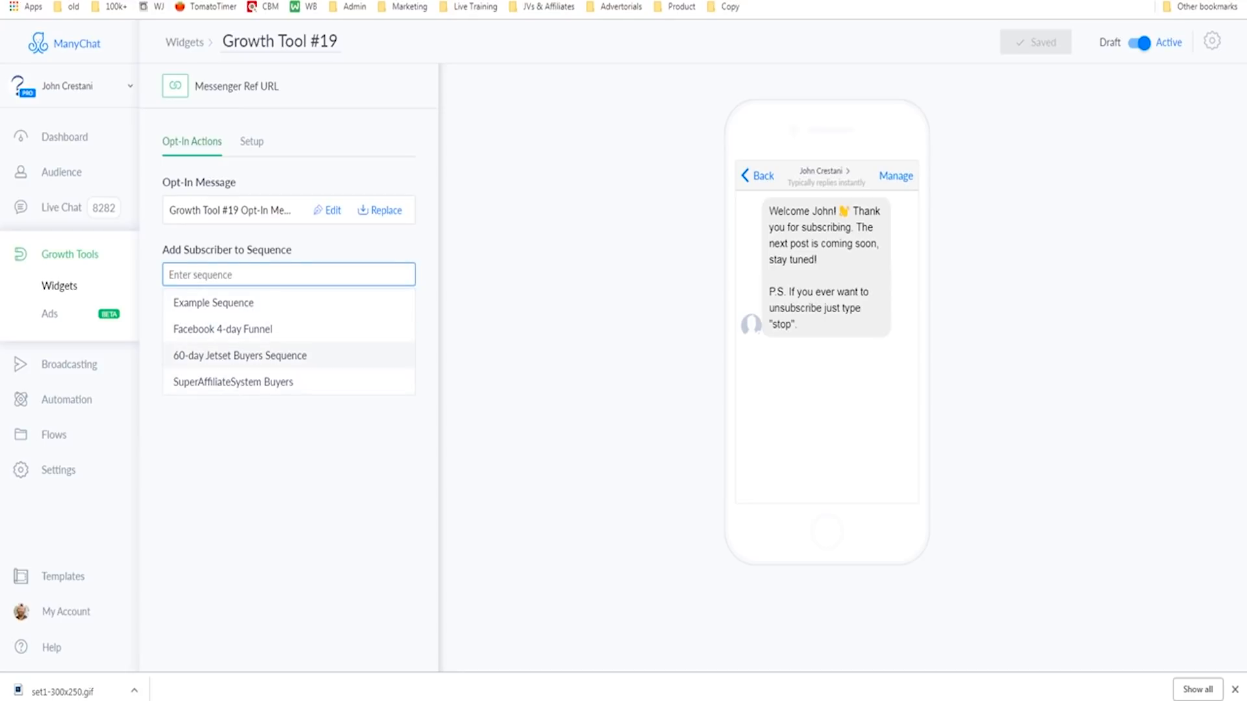
Step: Replace the 60-day Jetset Buyers Sequence with the Facebook 4-day Funnel as the opt-in sequence
click(253, 355)
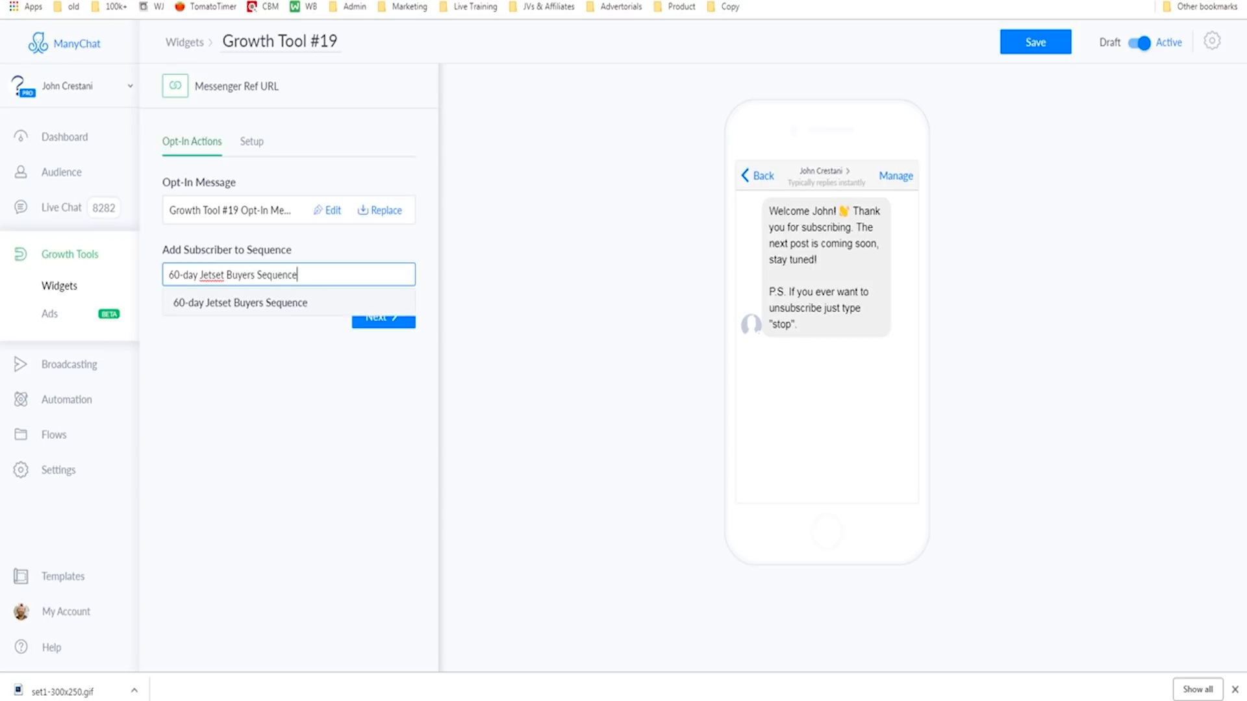
drag(299, 274, 166, 275)
key(BackSpace)
click(223, 329)
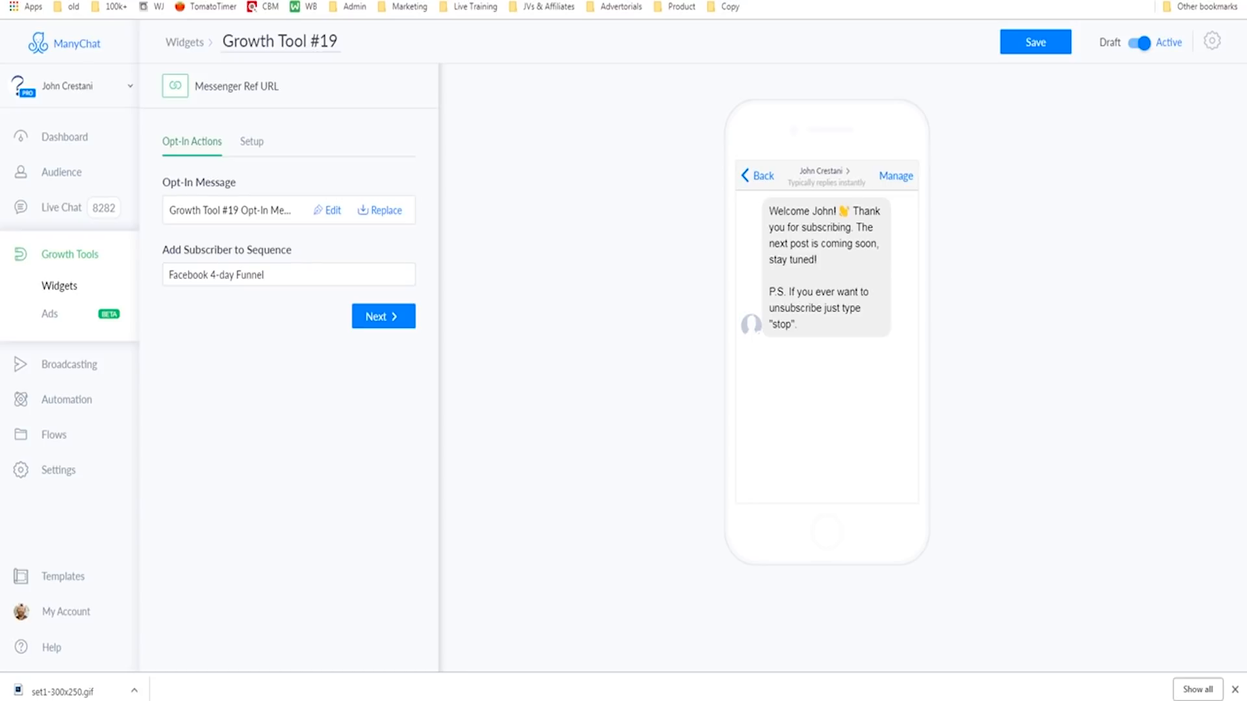
Step: Advance to the Ref URL setup and save Growth Tool #19
click(381, 316)
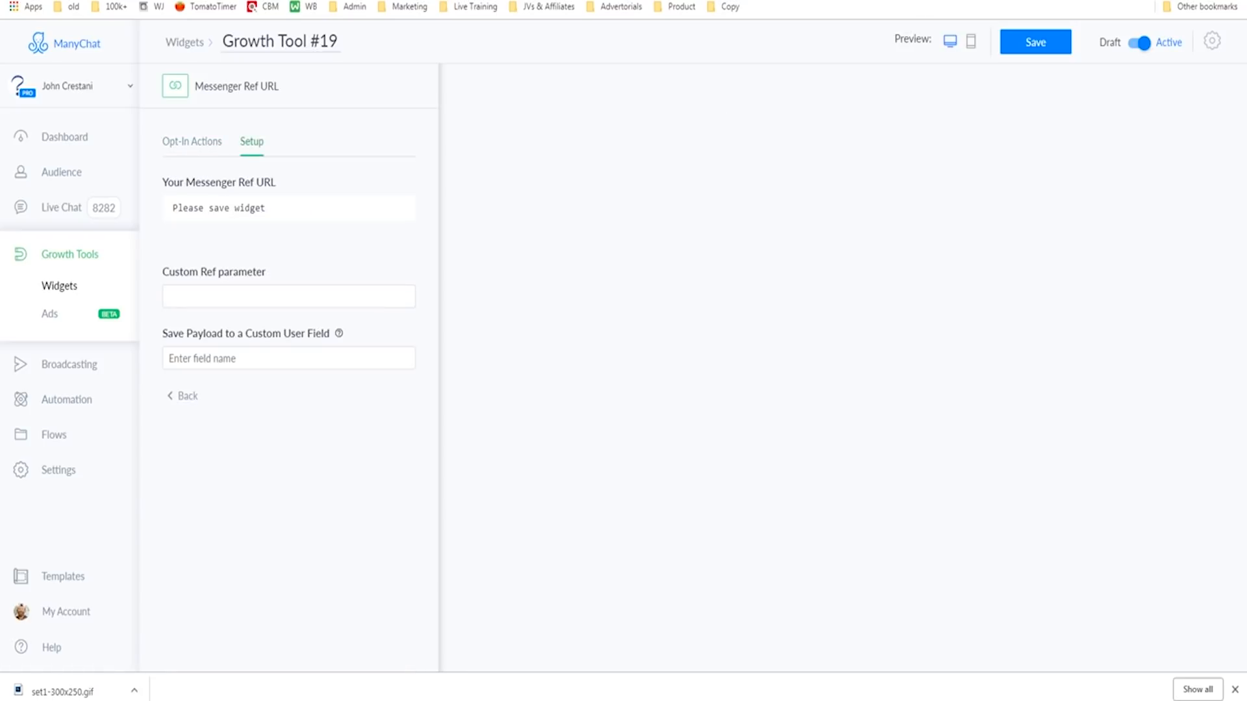
click(1034, 42)
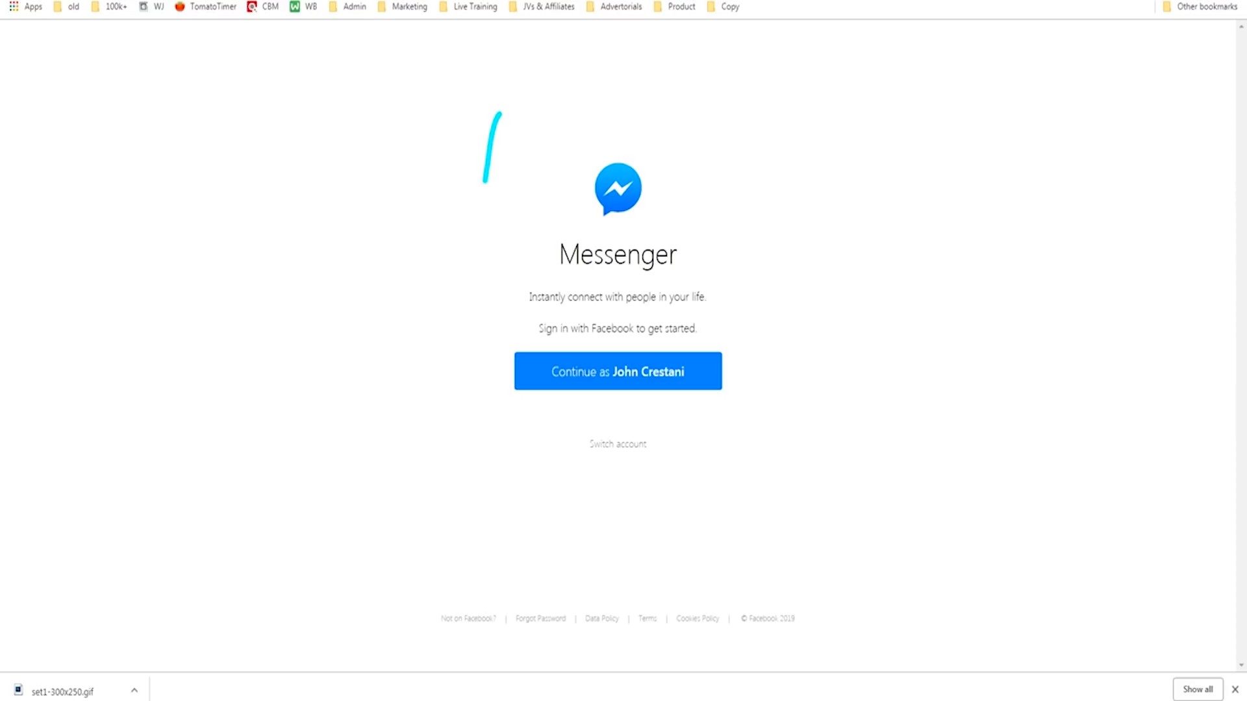
mouse_move(484, 181)
mouse_down()
mouse_move(516, 458)
mouse_move(745, 156)
mouse_move(397, 97)
mouse_up()
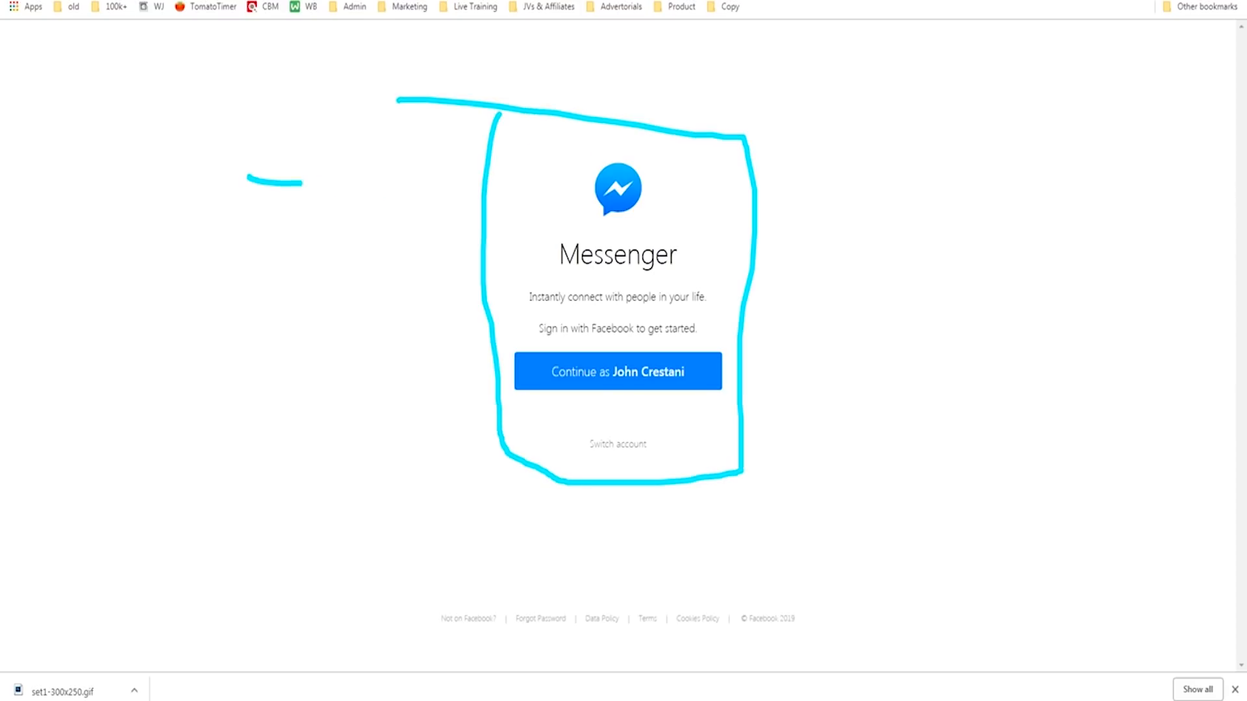
drag(302, 181, 419, 248)
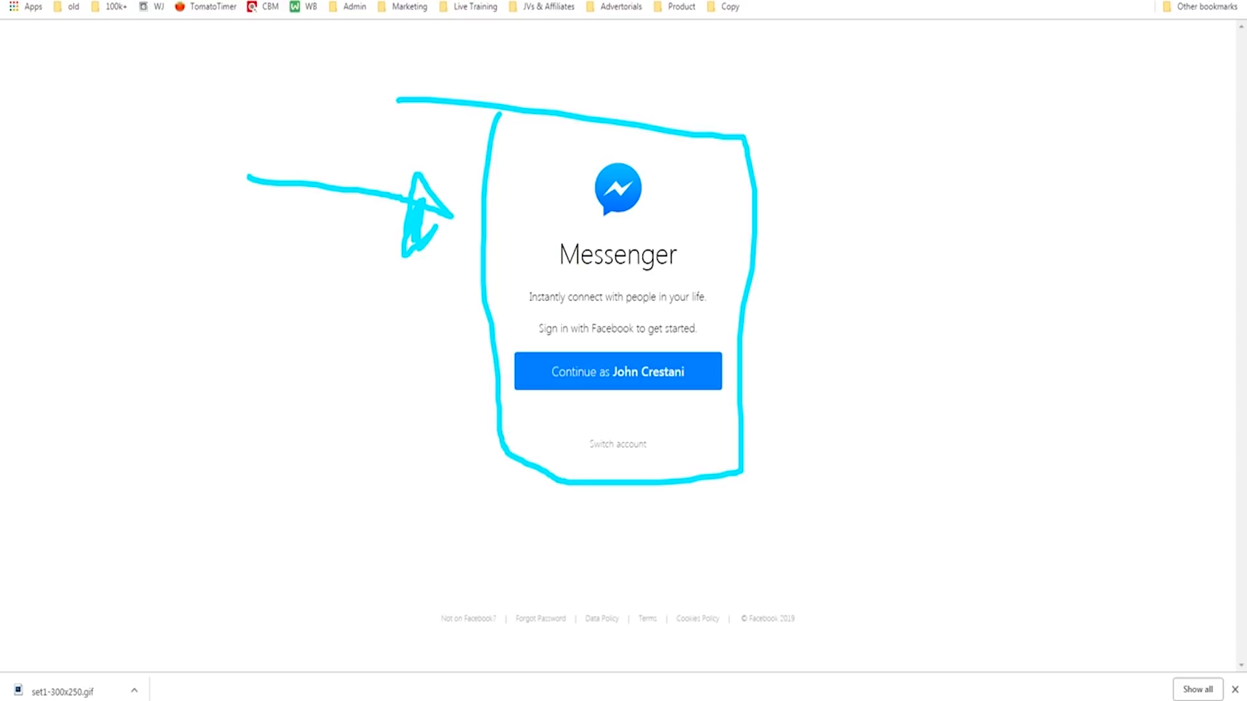